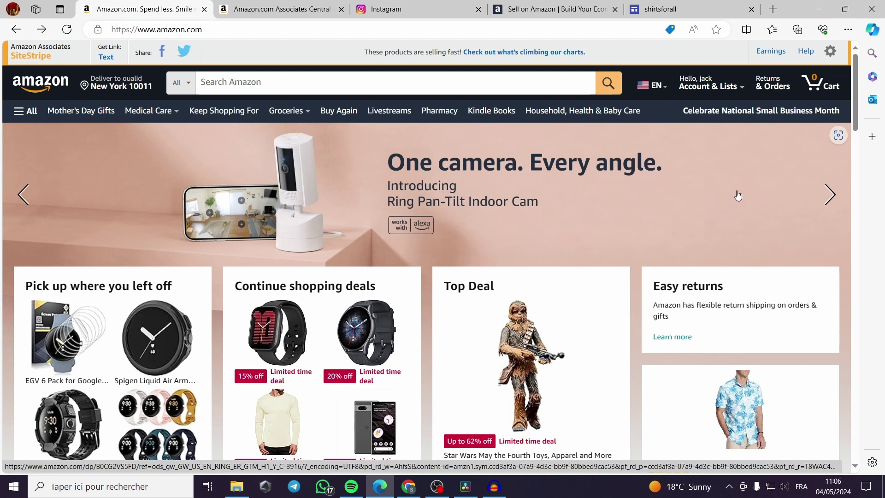
Look over the Associates Central home page, then return to the Amazon shopping homepage.
{"action": "scroll", "coordinate": [736, 193], "scroll_direction": "down", "scroll_amount": 5}
{"action": "scroll", "coordinate": [517, 262], "scroll_direction": "down", "scroll_amount": 3}
{"action": "scroll", "coordinate": [361, 257], "scroll_direction": "up", "scroll_amount": 8}
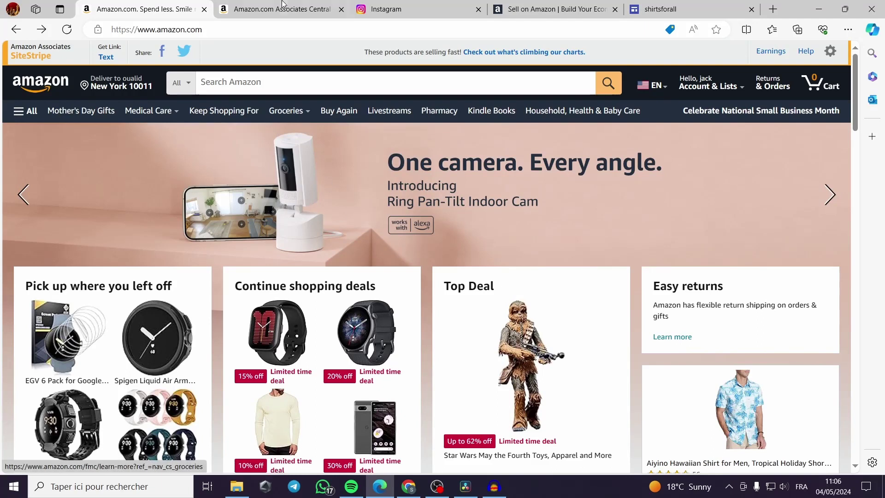
{"action": "left_click", "coordinate": [282, 8]}
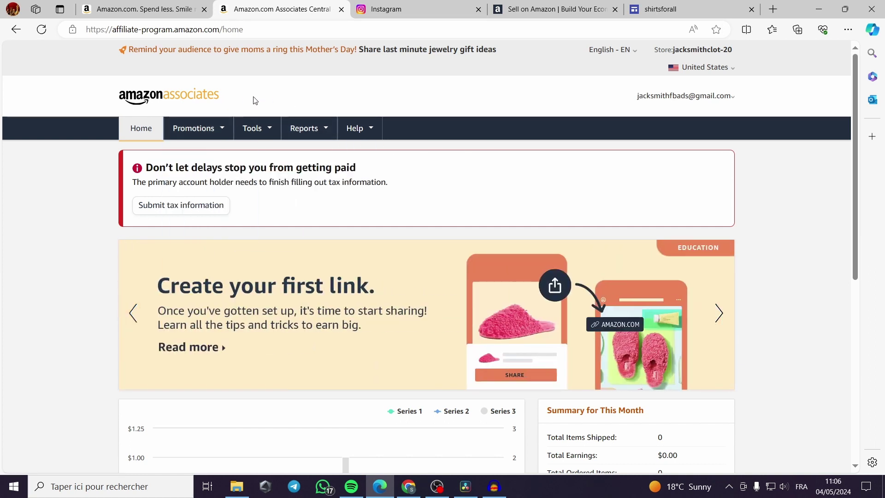
{"action": "mouse_move", "coordinate": [159, 15]}
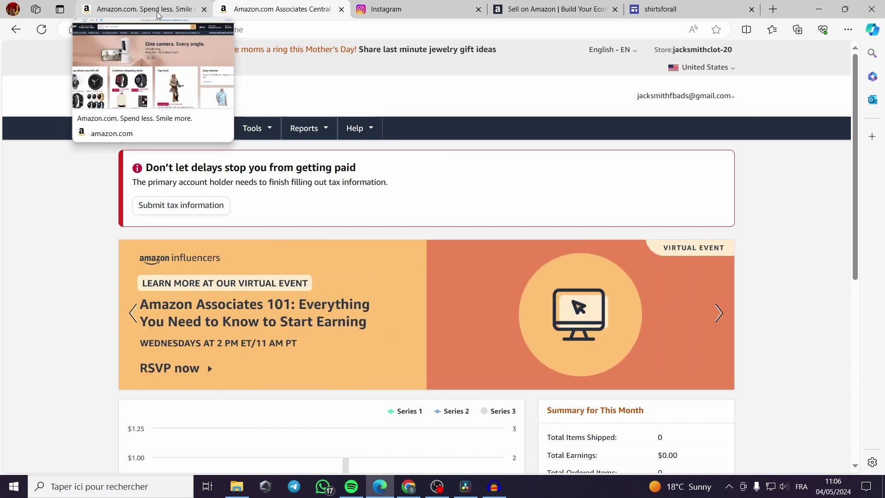
{"action": "left_click", "coordinate": [158, 15]}
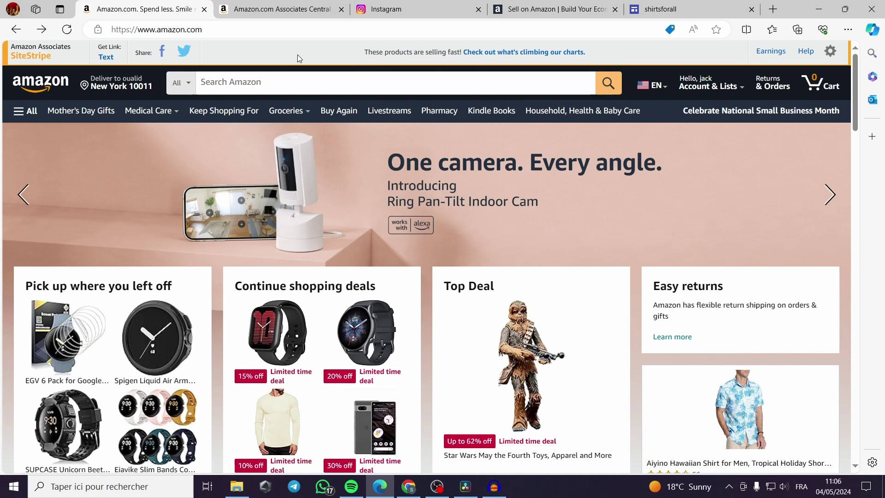
Switch to the Sell on Amazon page and scroll through its overview.
{"action": "left_click", "coordinate": [549, 9]}
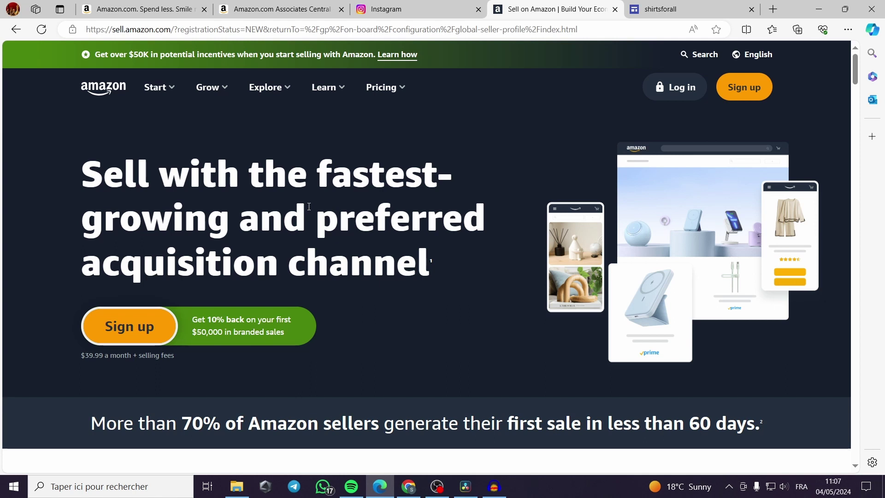
{"action": "scroll", "coordinate": [309, 206], "scroll_direction": "down", "scroll_amount": 4}
{"action": "scroll", "coordinate": [368, 194], "scroll_direction": "up", "scroll_amount": 4}
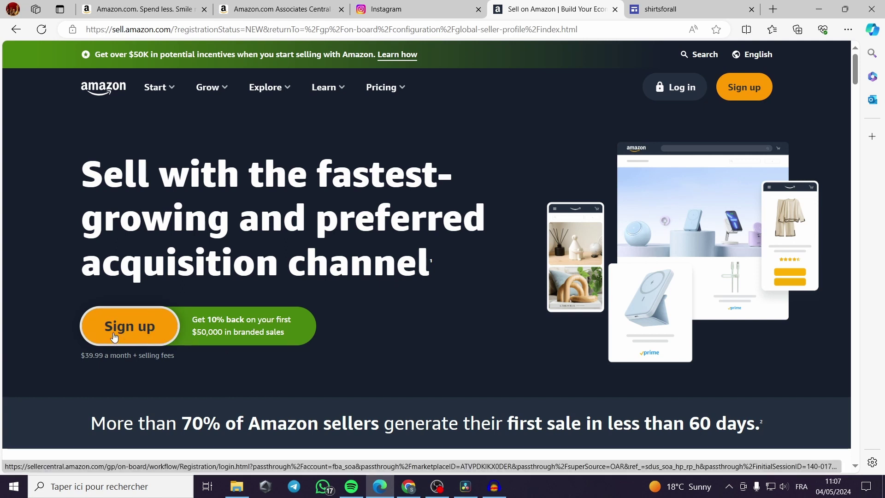
Preview the seller sign-up page, then go back and scroll down the Sell on Amazon landing page.
{"action": "left_click", "coordinate": [113, 338]}
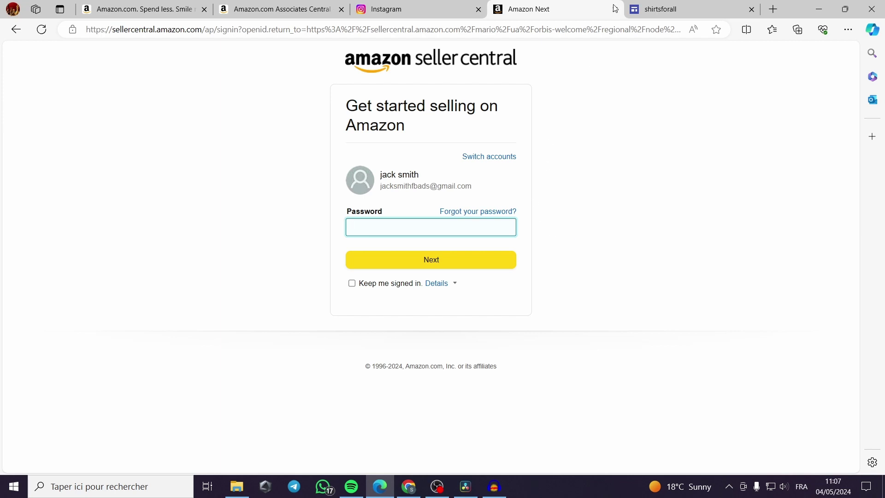
{"action": "left_click", "coordinate": [26, 39]}
{"action": "scroll", "coordinate": [577, 215], "scroll_direction": "down", "scroll_amount": 8}
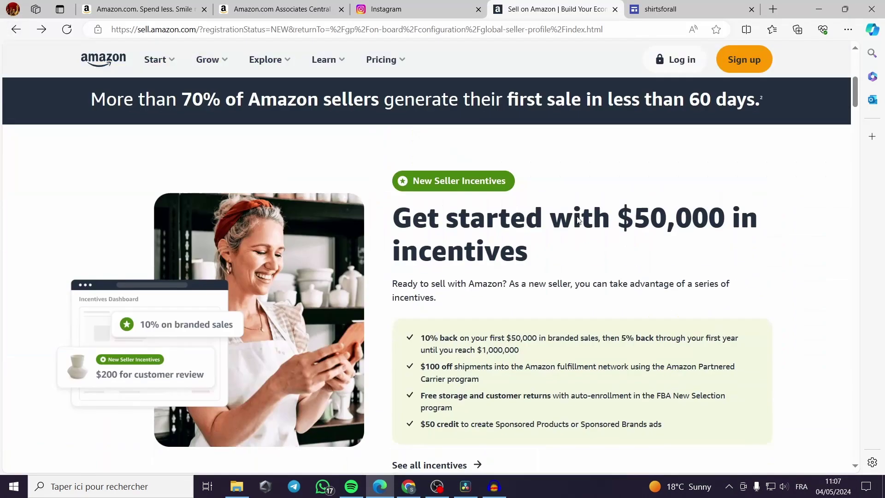
{"action": "scroll", "coordinate": [467, 260], "scroll_direction": "down", "scroll_amount": 5}
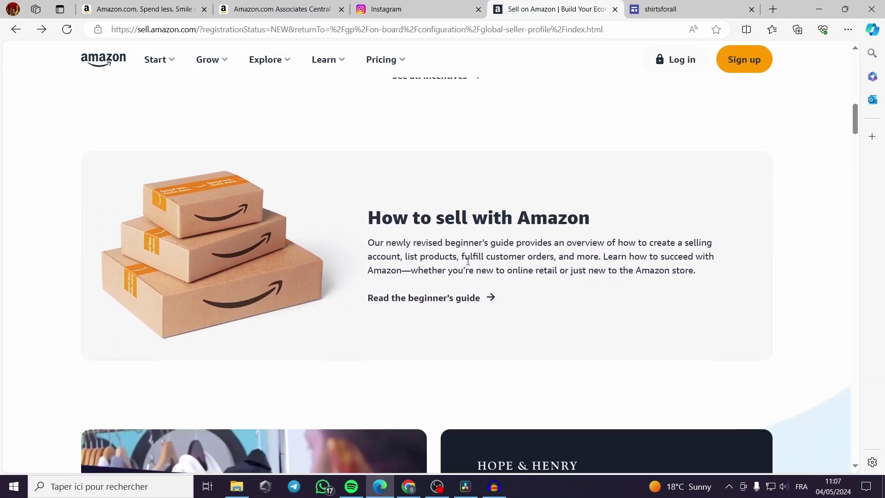
{"action": "scroll", "coordinate": [459, 226], "scroll_direction": "down", "scroll_amount": 4}
{"action": "scroll", "coordinate": [458, 229], "scroll_direction": "down", "scroll_amount": 5}
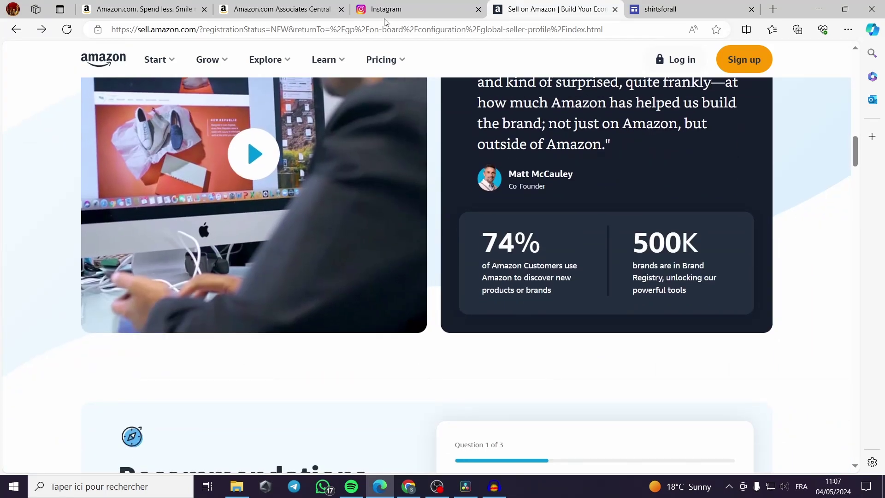
From the Amazon homepage's browsing history, open the recently viewed Ceylon Cinnamon supplement.
{"action": "mouse_move", "coordinate": [381, 7]}
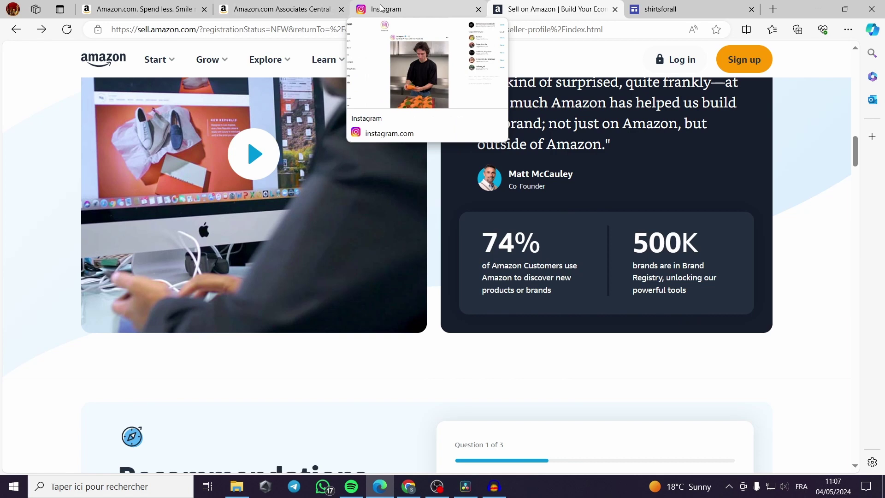
{"action": "left_click", "coordinate": [132, 9]}
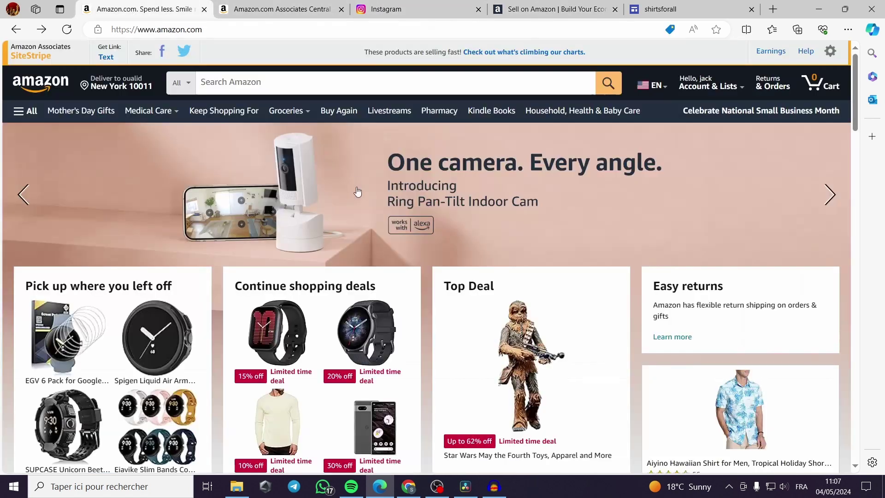
{"action": "scroll", "coordinate": [357, 194], "scroll_direction": "down", "scroll_amount": 20}
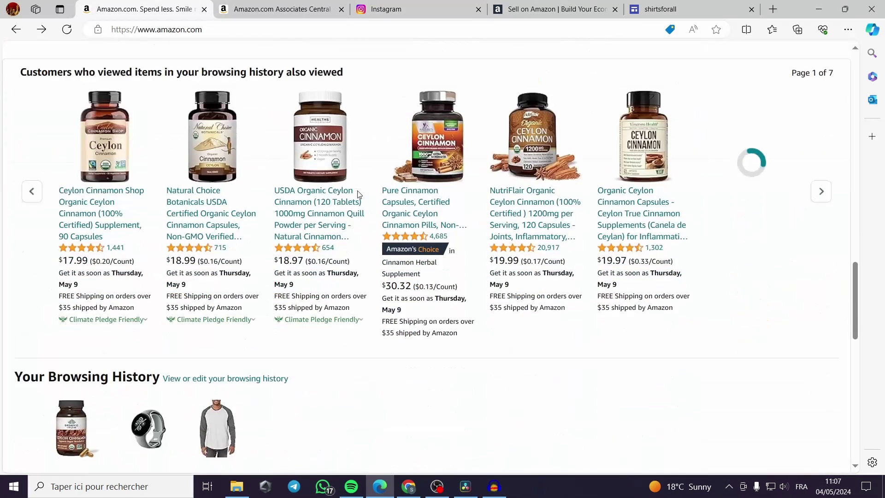
{"action": "scroll", "coordinate": [371, 279], "scroll_direction": "down", "scroll_amount": 4}
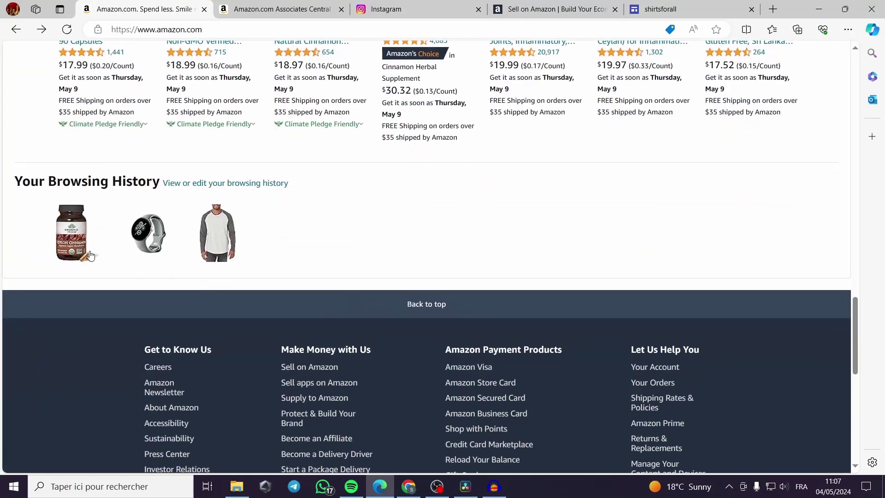
{"action": "left_click", "coordinate": [76, 249]}
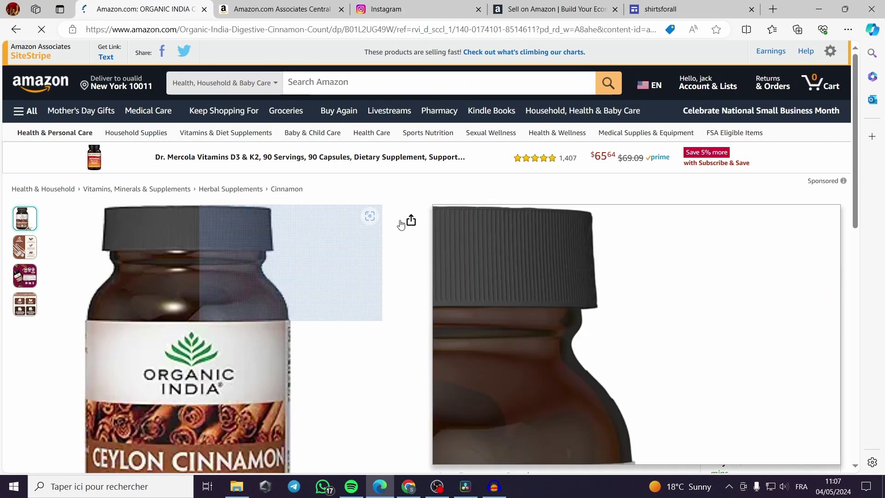
{"action": "scroll", "coordinate": [624, 295], "scroll_direction": "down", "scroll_amount": 1}
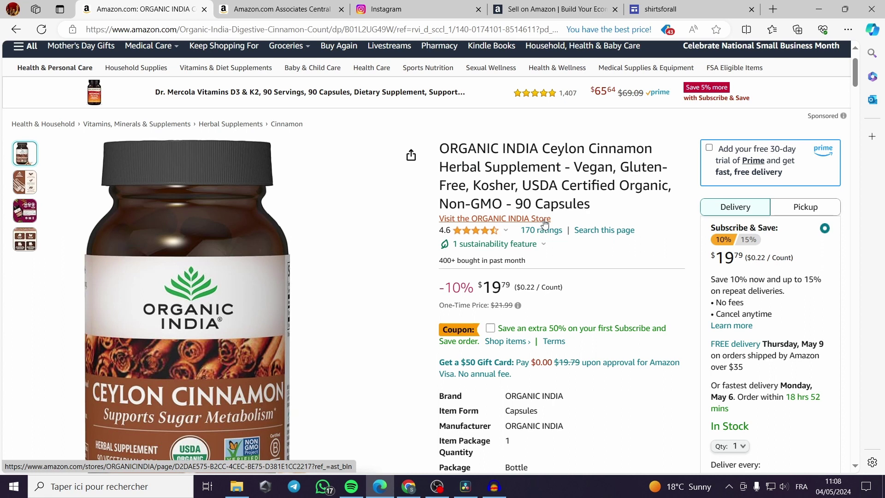
Visit the ORGANIC INDIA brand store and scroll through its storefront.
{"action": "left_click", "coordinate": [503, 221]}
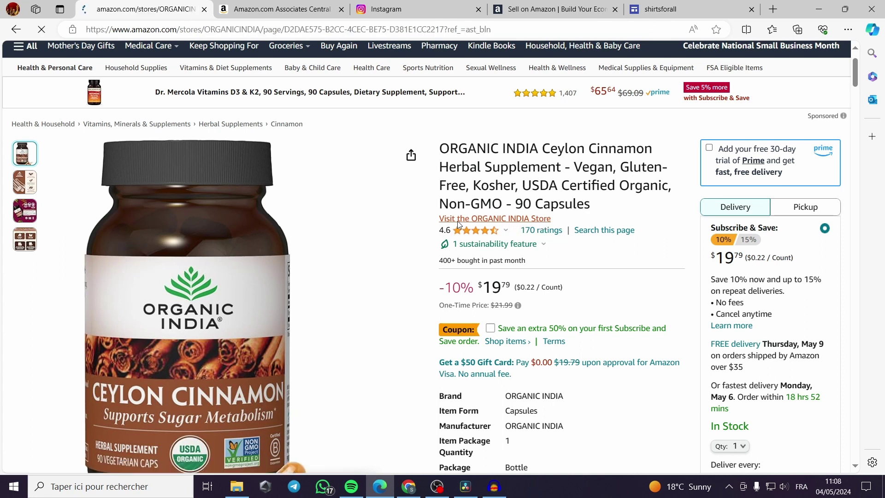
{"action": "scroll", "coordinate": [223, 223], "scroll_direction": "down", "scroll_amount": 3}
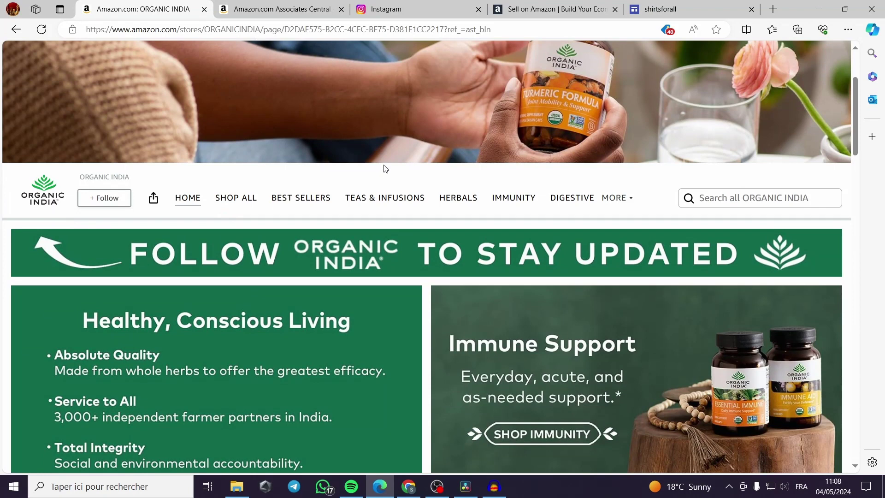
{"action": "scroll", "coordinate": [399, 210], "scroll_direction": "down", "scroll_amount": 7}
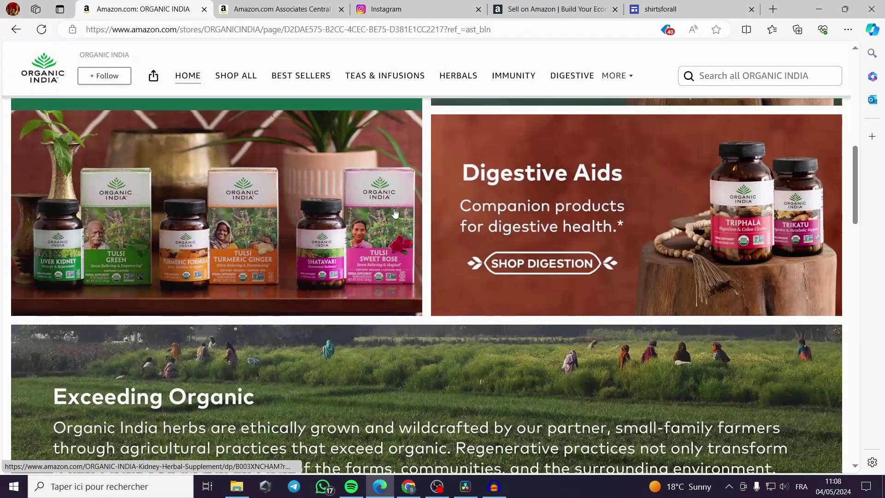
{"action": "scroll", "coordinate": [393, 210], "scroll_direction": "up", "scroll_amount": 10}
{"action": "scroll", "coordinate": [391, 199], "scroll_direction": "down", "scroll_amount": 3}
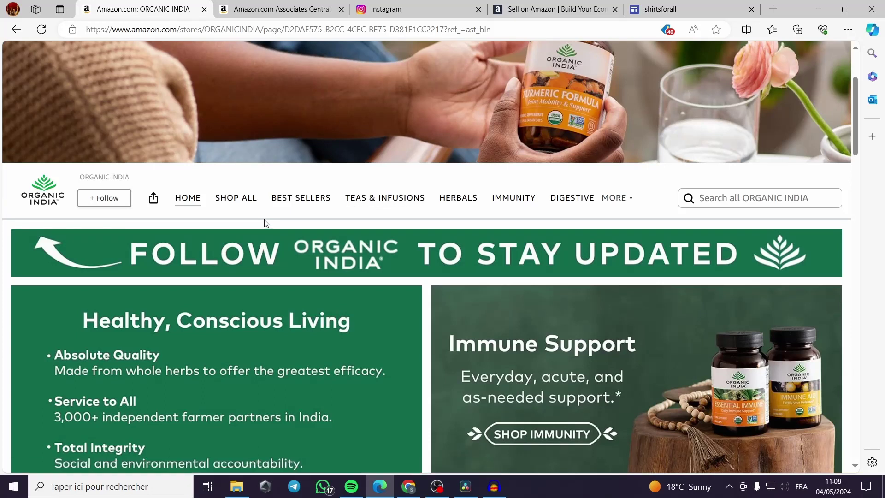
Show all ORGANIC INDIA store products and open the store page's share options.
{"action": "left_click", "coordinate": [236, 200]}
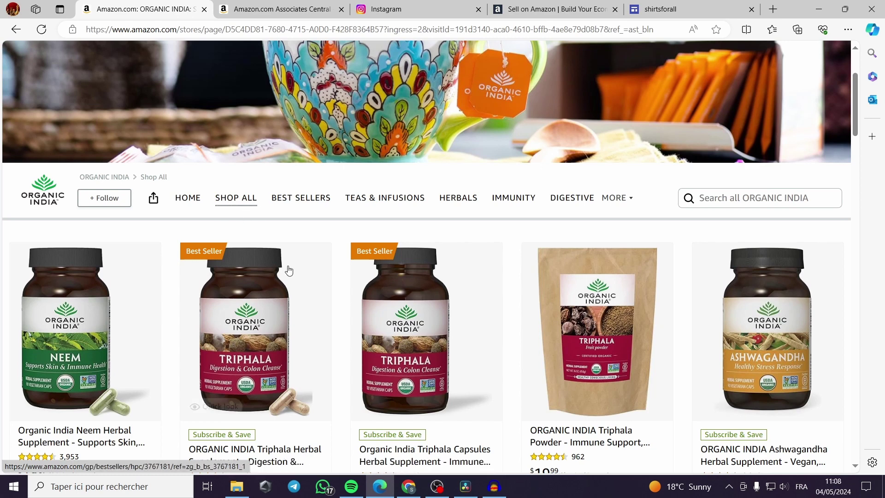
{"action": "scroll", "coordinate": [349, 273], "scroll_direction": "down", "scroll_amount": 5}
{"action": "scroll", "coordinate": [349, 273], "scroll_direction": "up", "scroll_amount": 5}
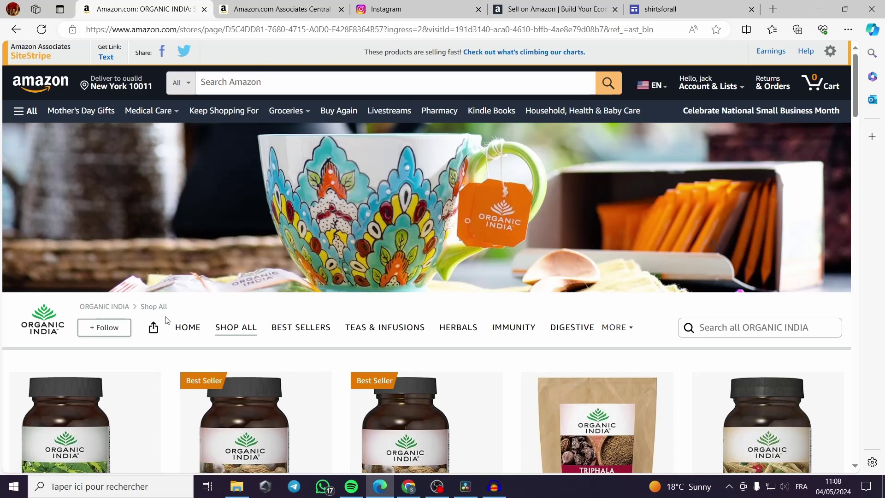
{"action": "left_click", "coordinate": [153, 328]}
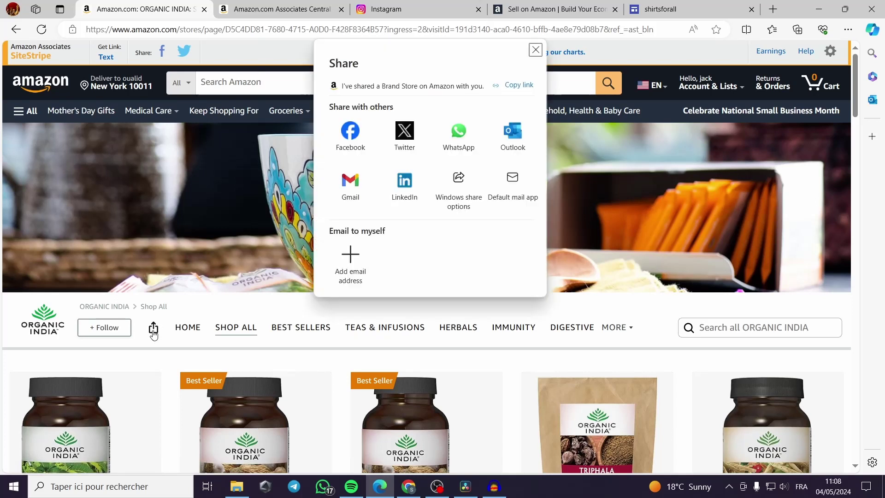
{"action": "left_click", "coordinate": [521, 87]}
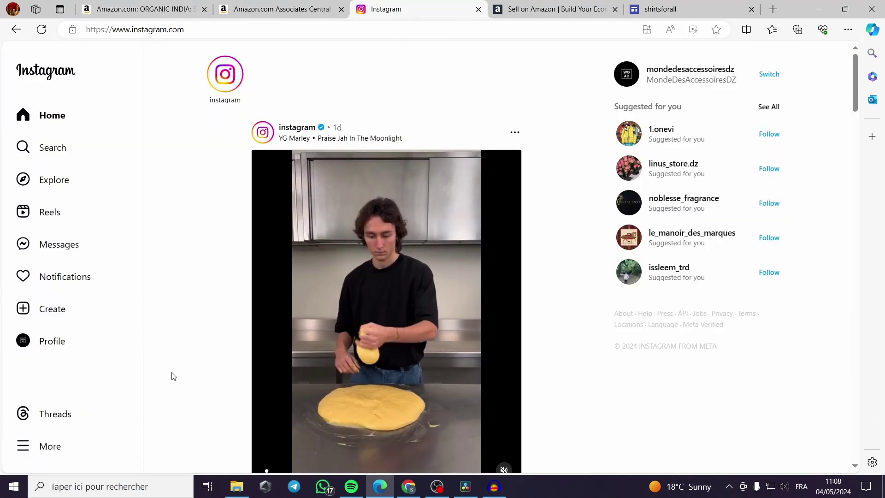
{"action": "left_click", "coordinate": [58, 344]}
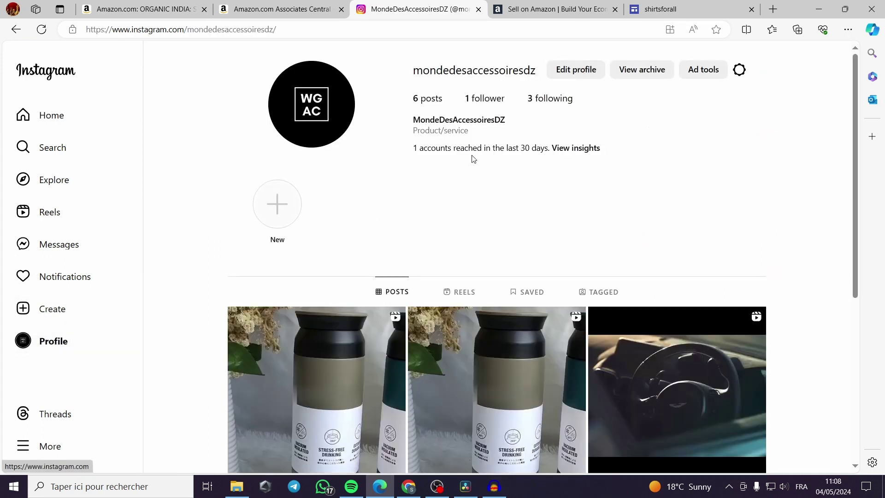
{"action": "left_click", "coordinate": [582, 73]}
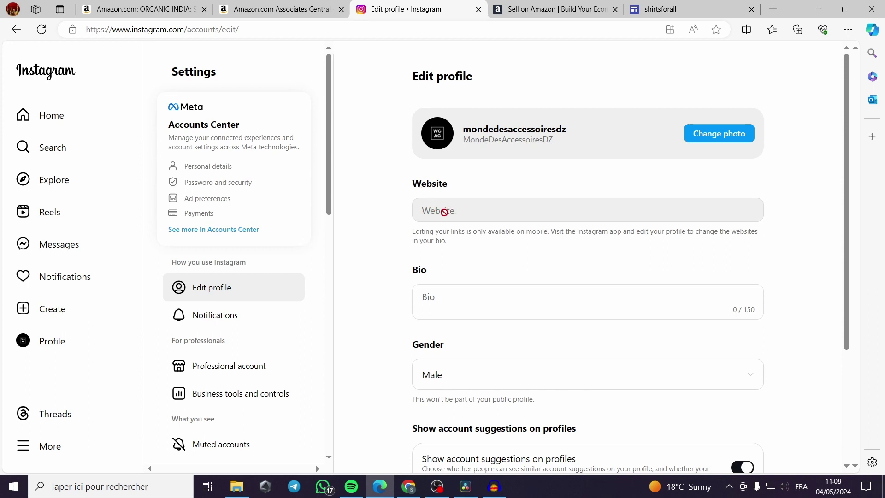
Paste the Amazon store link into the empty bio, then go back to the profile page.
{"action": "double_click", "coordinate": [546, 232]}
{"action": "left_click", "coordinate": [502, 244]}
{"action": "left_click_drag", "start_coordinate": [528, 233], "coordinate": [550, 233]}
{"action": "left_click", "coordinate": [546, 245]}
{"action": "left_click", "coordinate": [448, 299]}
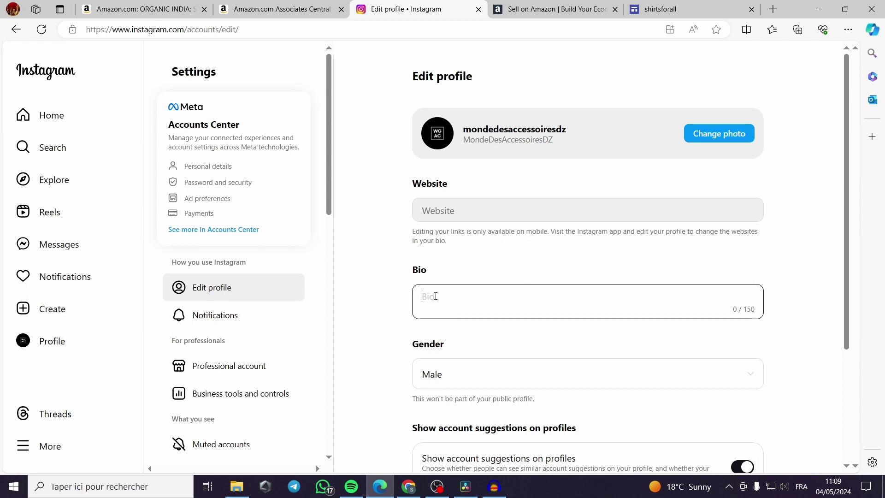
{"action": "key", "text": "ctrl+v"}
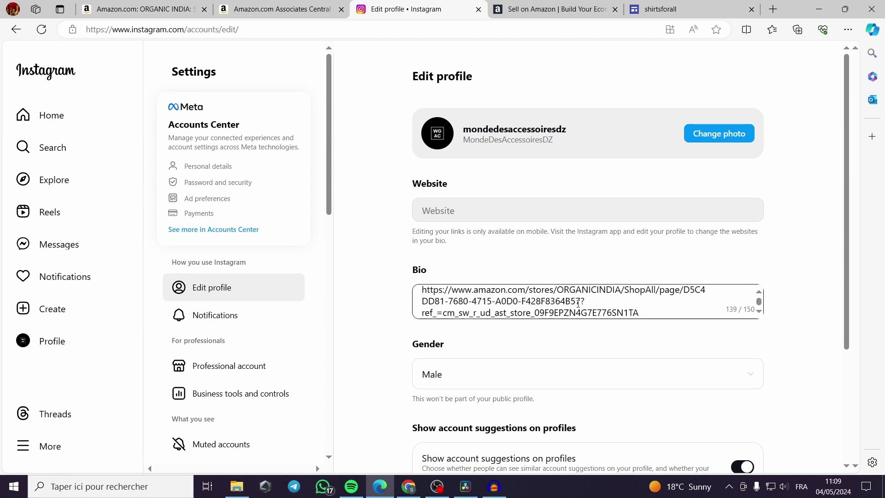
{"action": "scroll", "coordinate": [577, 304], "scroll_direction": "up", "scroll_amount": 1}
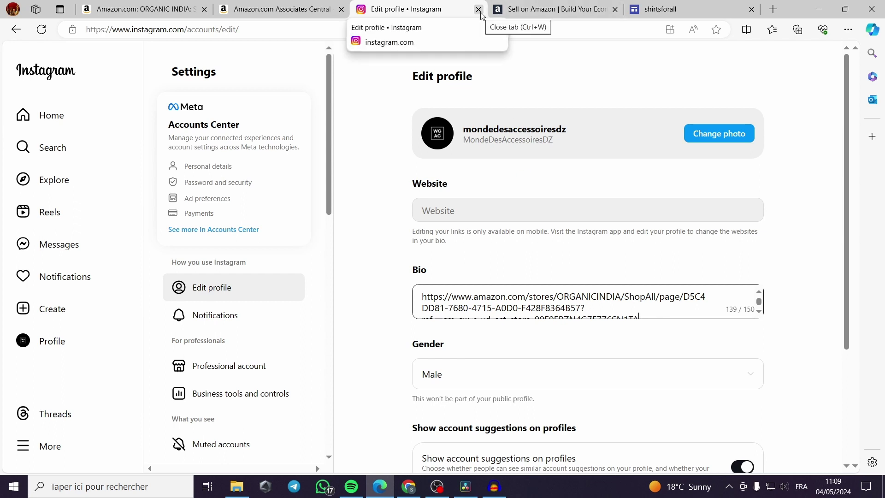
{"action": "left_click", "coordinate": [24, 32]}
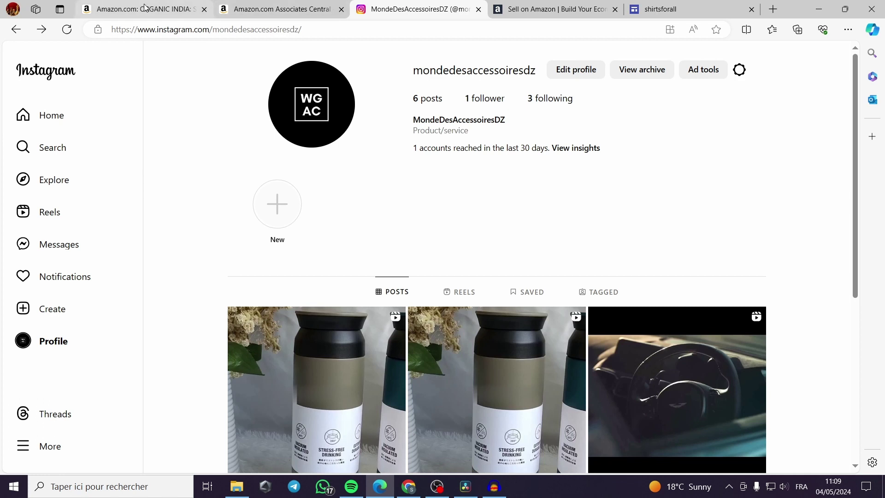
Reopen Edit profile and submit the bio containing the ORGANIC INDIA store link.
{"action": "left_click", "coordinate": [158, 5]}
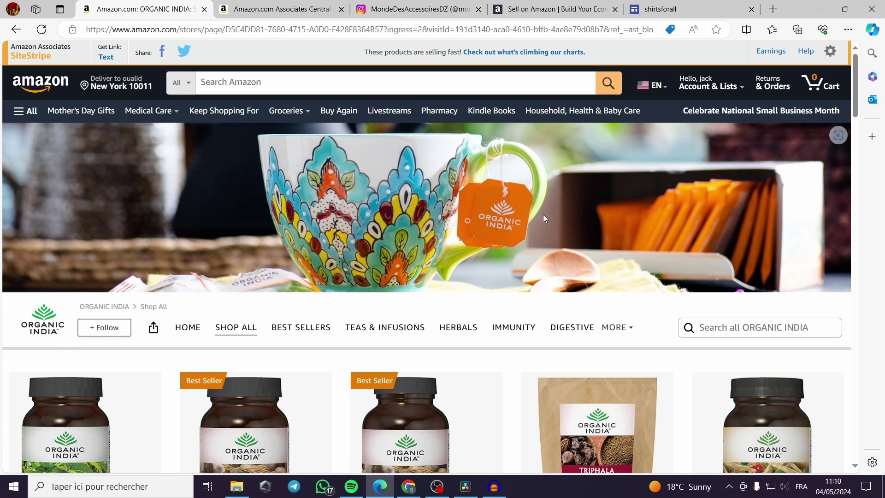
{"action": "left_click", "coordinate": [395, 8]}
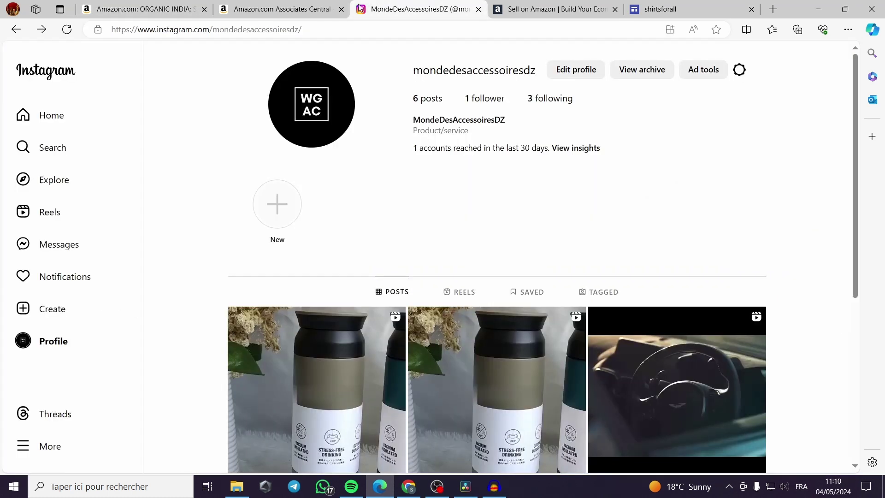
{"action": "left_click", "coordinate": [572, 68]}
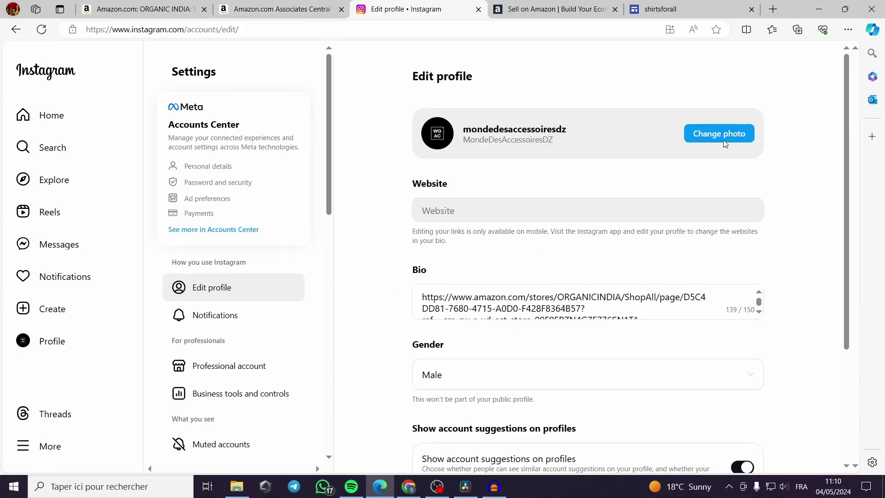
{"action": "scroll", "coordinate": [719, 184], "scroll_direction": "down", "scroll_amount": 4}
{"action": "left_click", "coordinate": [707, 362]}
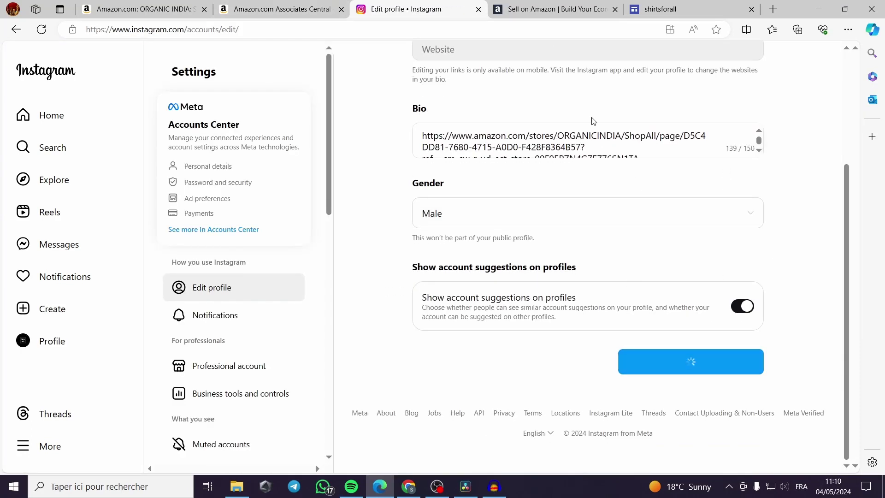
Check on the profile page that the store link now appears in the bio.
{"action": "left_click", "coordinate": [46, 116]}
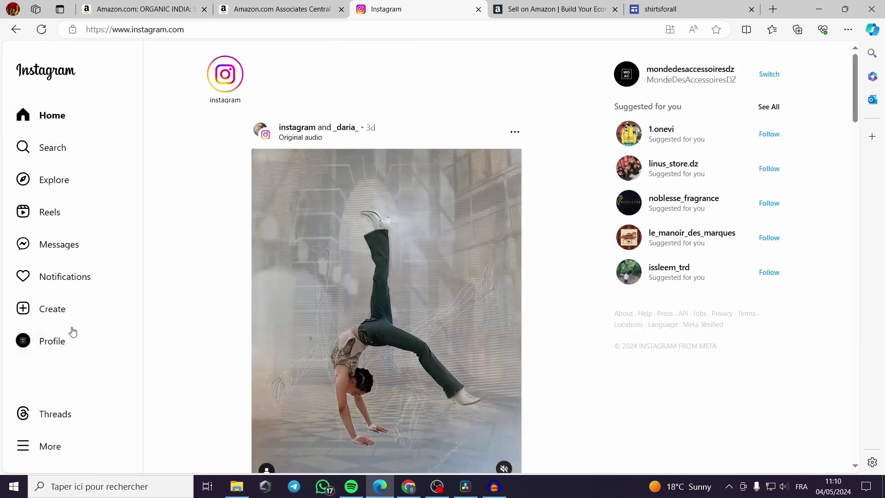
{"action": "left_click", "coordinate": [73, 340]}
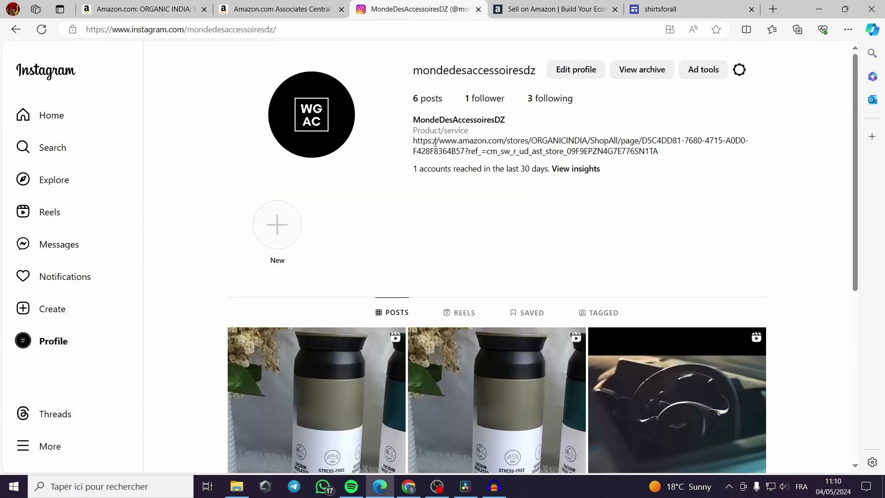
{"action": "left_click_drag", "start_coordinate": [415, 141], "coordinate": [651, 152]}
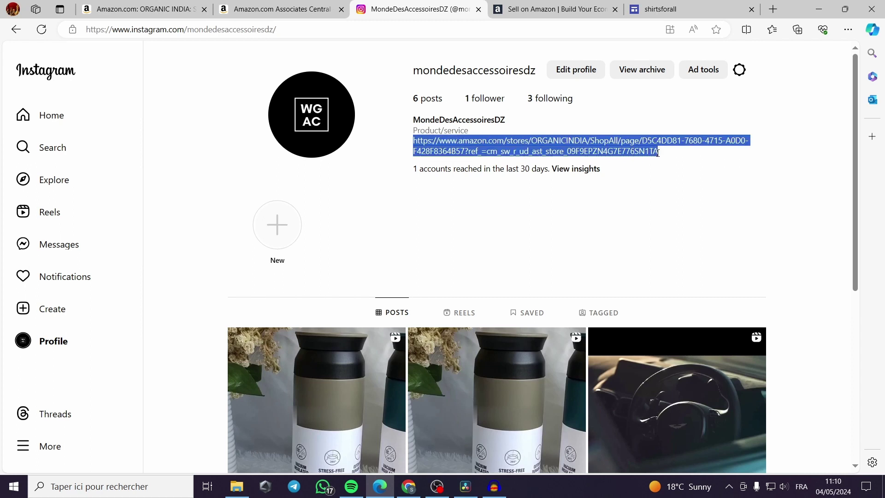
{"action": "left_click", "coordinate": [666, 171]}
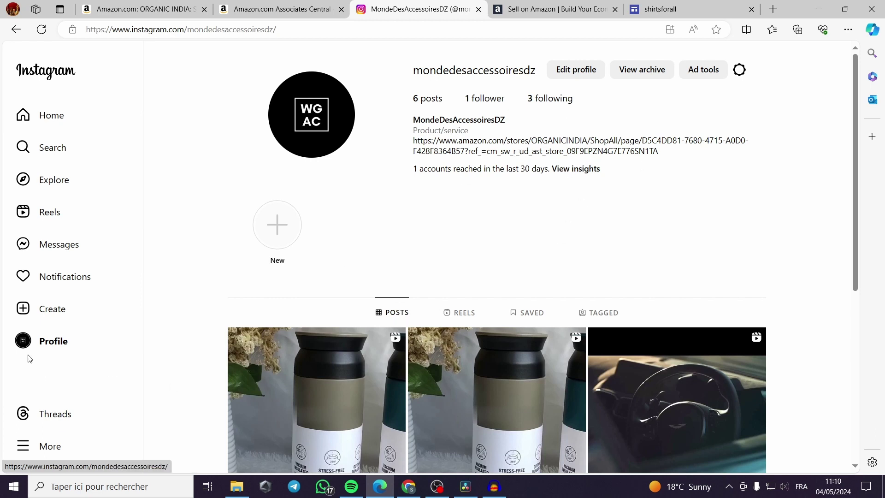
{"action": "left_click", "coordinate": [585, 71]}
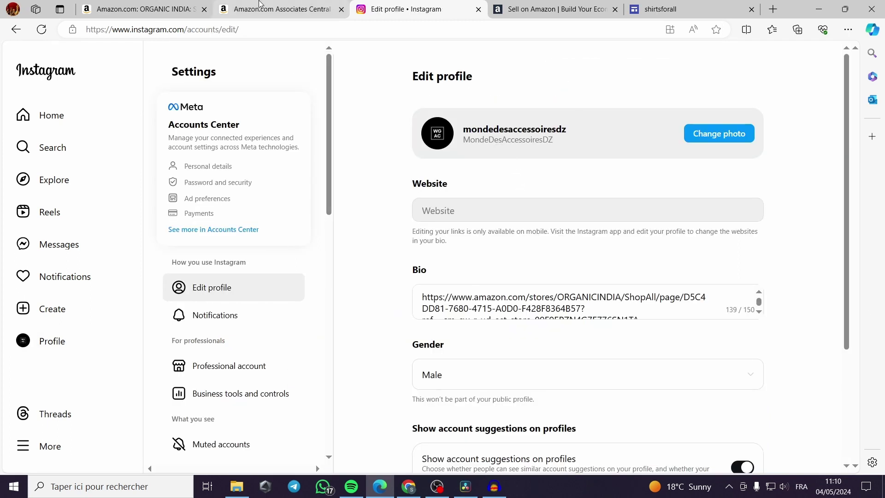
{"action": "left_click", "coordinate": [261, 3]}
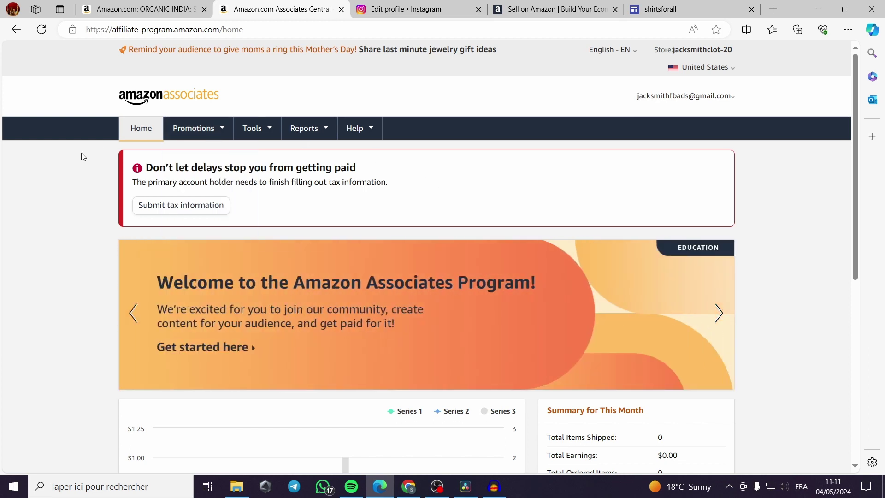
{"action": "scroll", "coordinate": [304, 219], "scroll_direction": "down", "scroll_amount": 7}
{"action": "scroll", "coordinate": [360, 242], "scroll_direction": "up", "scroll_amount": 1}
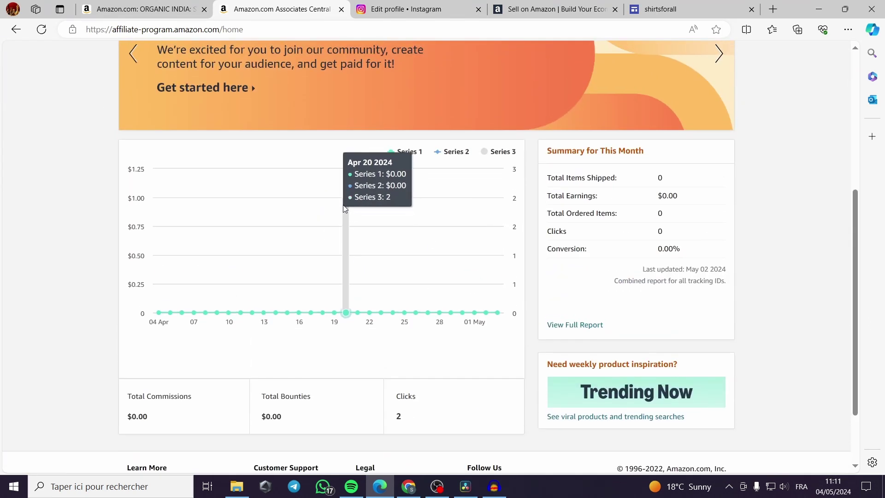
{"action": "scroll", "coordinate": [344, 206], "scroll_direction": "up", "scroll_amount": 5}
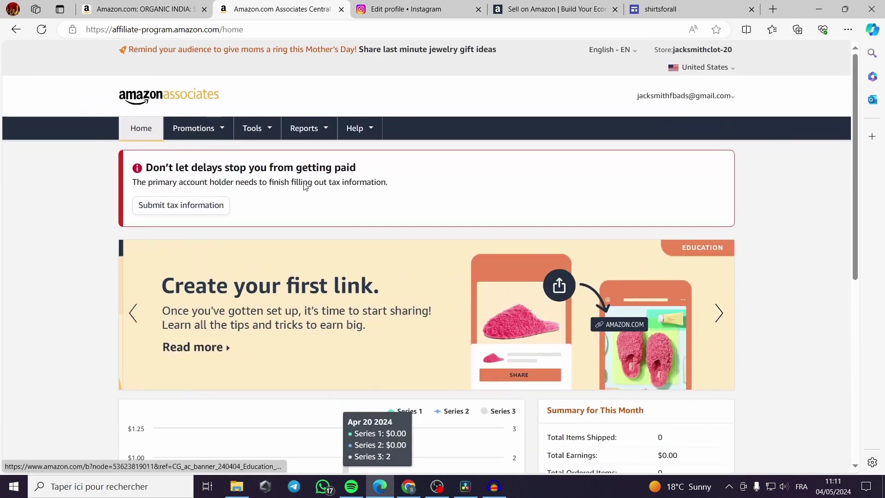
{"action": "mouse_move", "coordinate": [180, 138]}
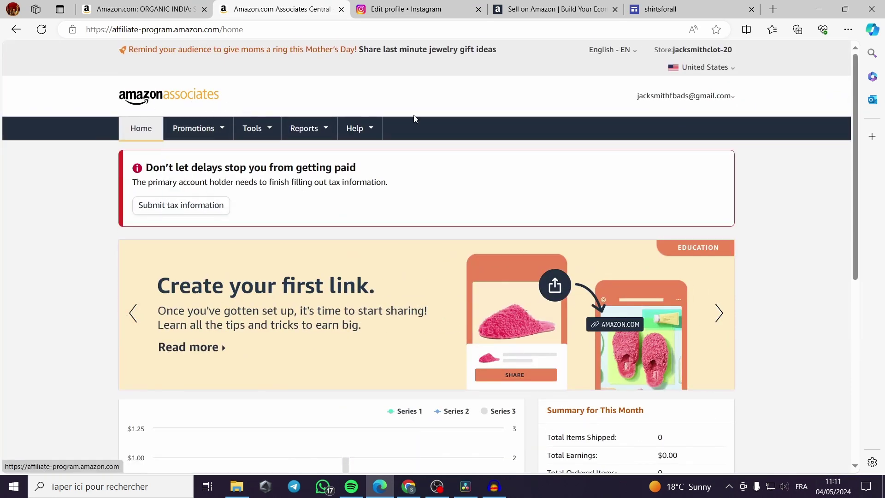
{"action": "scroll", "coordinate": [610, 181], "scroll_direction": "down", "scroll_amount": 3}
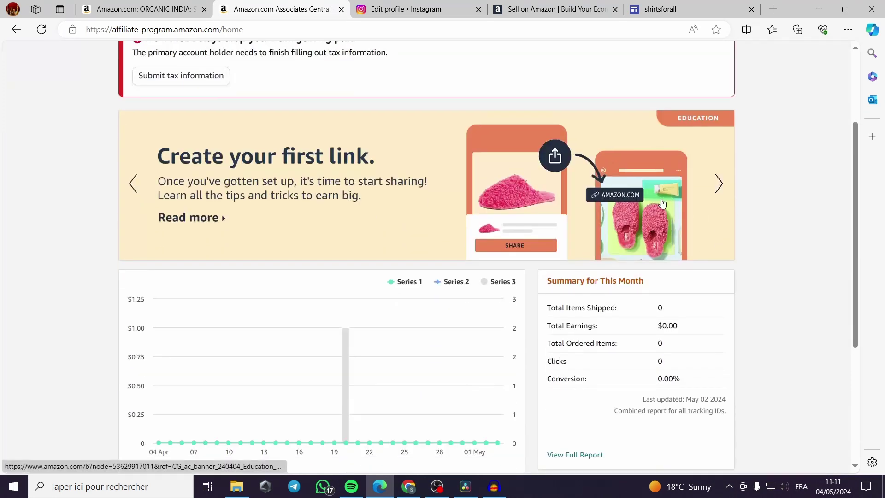
{"action": "scroll", "coordinate": [795, 217], "scroll_direction": "down", "scroll_amount": 3}
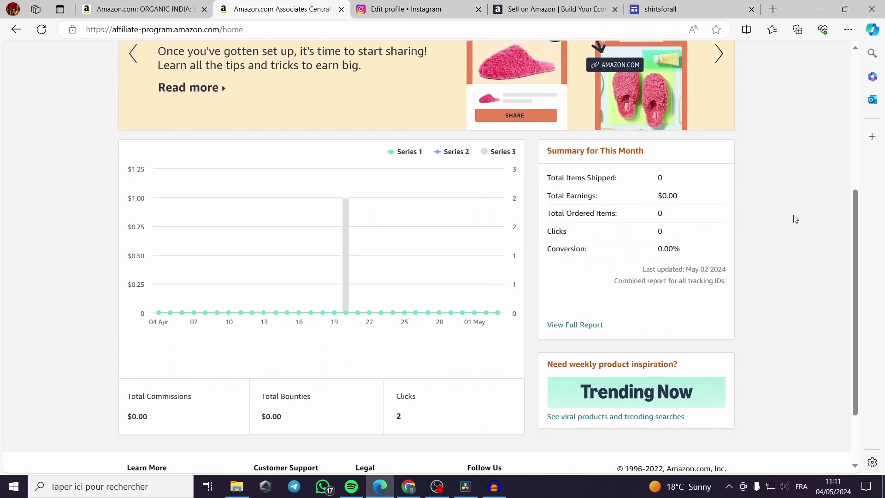
{"action": "scroll", "coordinate": [376, 340], "scroll_direction": "up", "scroll_amount": 6}
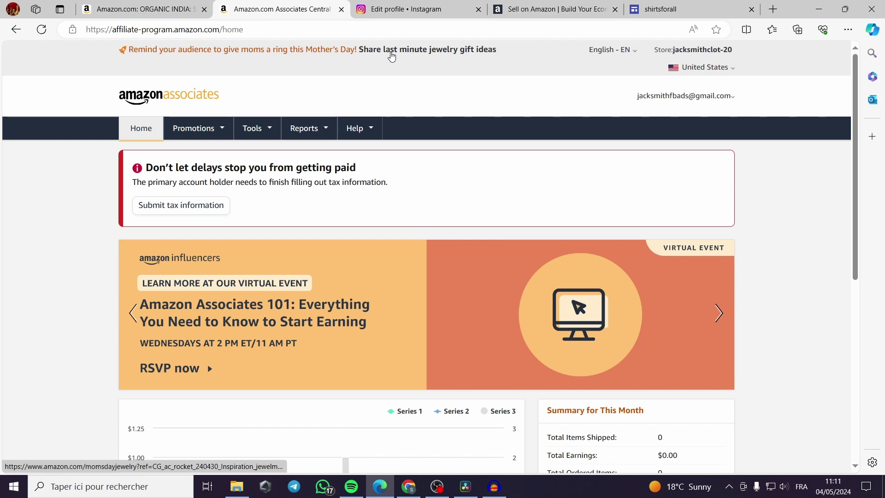
Open Amazon's last-minute jewelry gift ideas page and scroll through it.
{"action": "left_click", "coordinate": [391, 57]}
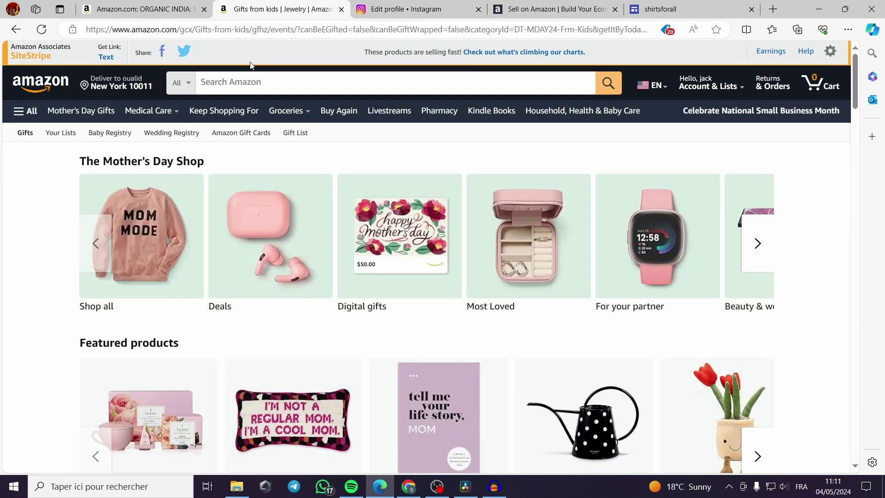
{"action": "scroll", "coordinate": [696, 241], "scroll_direction": "down", "scroll_amount": 4}
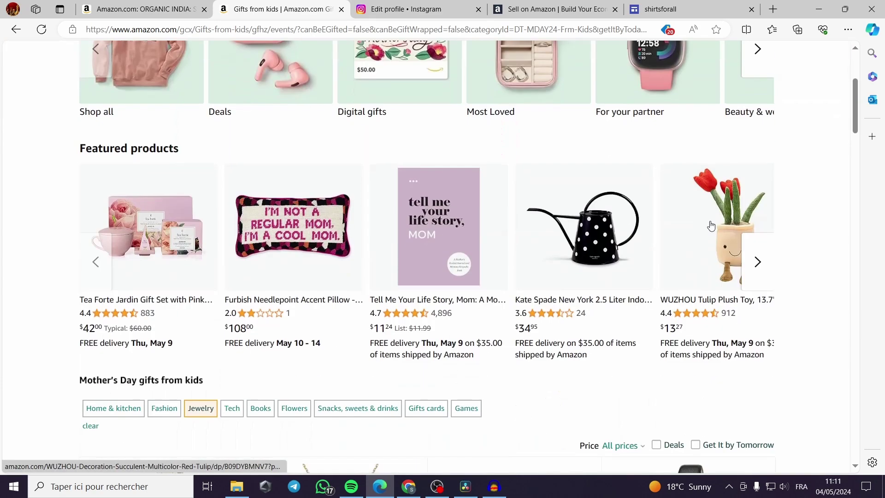
{"action": "scroll", "coordinate": [423, 257], "scroll_direction": "up", "scroll_amount": 4}
{"action": "scroll", "coordinate": [217, 281], "scroll_direction": "down", "scroll_amount": 8}
{"action": "scroll", "coordinate": [226, 274], "scroll_direction": "down", "scroll_amount": 6}
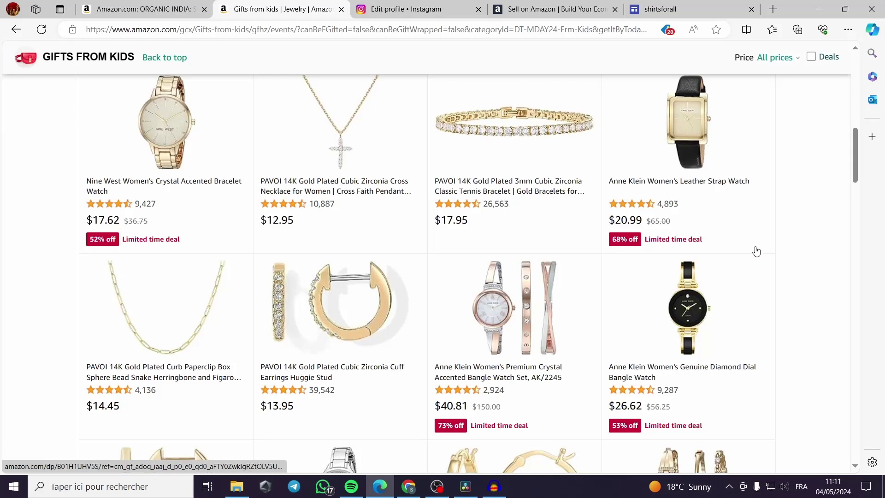
{"action": "scroll", "coordinate": [783, 253], "scroll_direction": "down", "scroll_amount": 9}
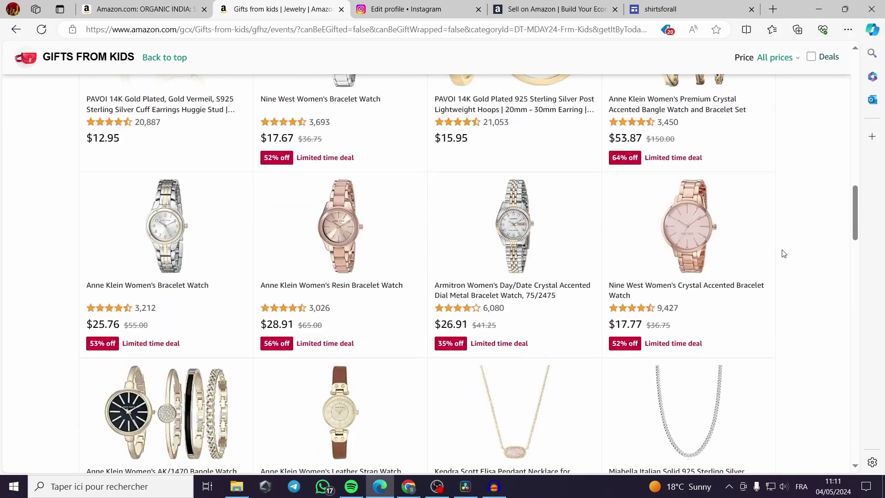
{"action": "scroll", "coordinate": [784, 254], "scroll_direction": "down", "scroll_amount": 10}
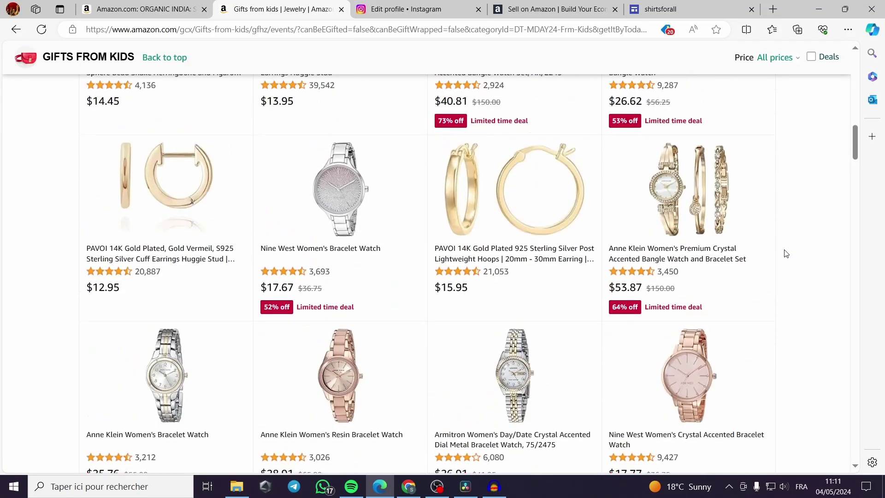
{"action": "scroll", "coordinate": [691, 244], "scroll_direction": "up", "scroll_amount": 15}
{"action": "scroll", "coordinate": [634, 238], "scroll_direction": "up", "scroll_amount": 3}
Type 'smartwach' in the Amazon search bar and pick the 'smartwatch for men' suggestion.
{"action": "left_click", "coordinate": [283, 85]}
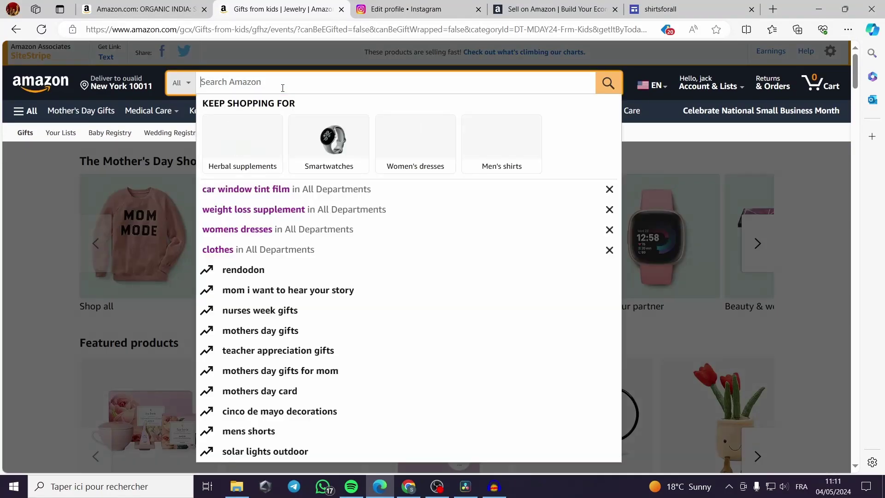
{"action": "type", "text": "s"}
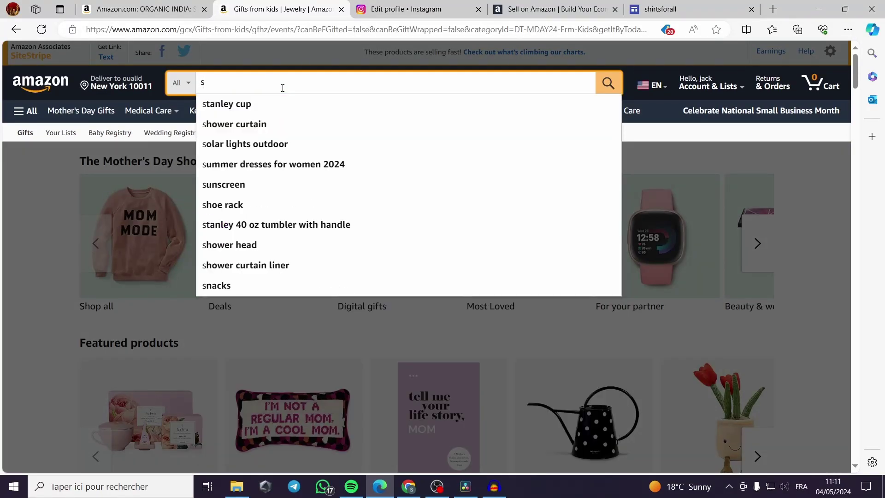
{"action": "type", "text": "martwach"}
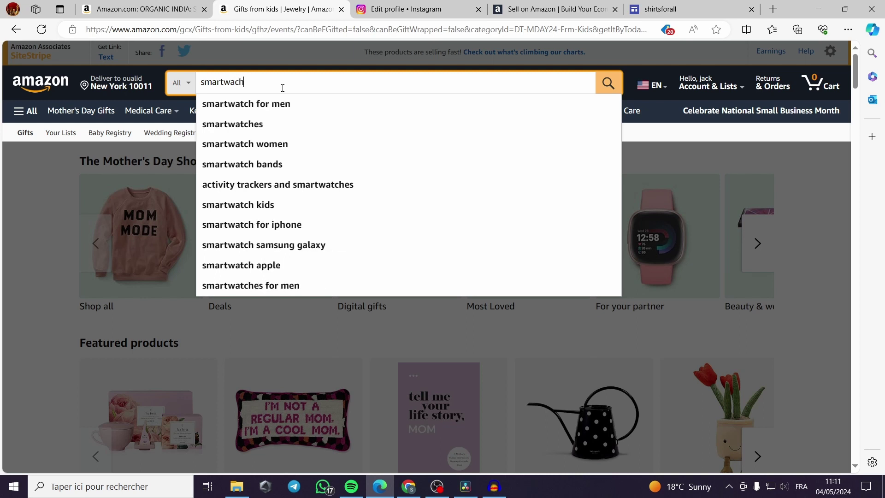
{"action": "key", "text": "Down"}
Run the 'smartwatch for men' search and open the SAMSUNG Galaxy Watch 6 Classic 47mm result.
{"action": "key", "text": "Return"}
{"action": "scroll", "coordinate": [695, 179], "scroll_direction": "down", "scroll_amount": 3}
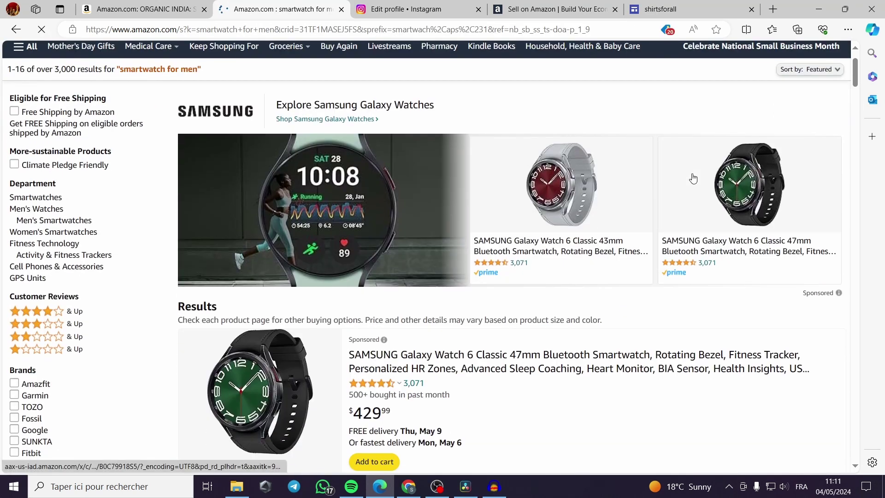
{"action": "scroll", "coordinate": [556, 256], "scroll_direction": "down", "scroll_amount": 5}
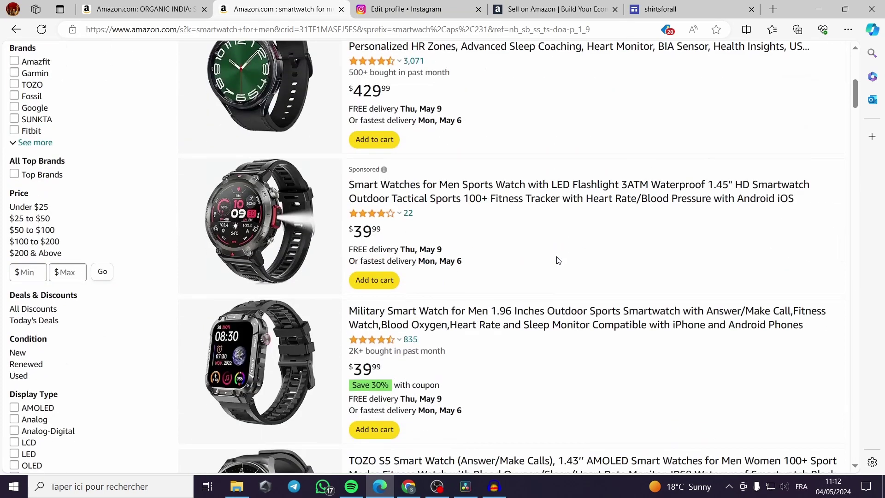
{"action": "scroll", "coordinate": [556, 257], "scroll_direction": "up", "scroll_amount": 4}
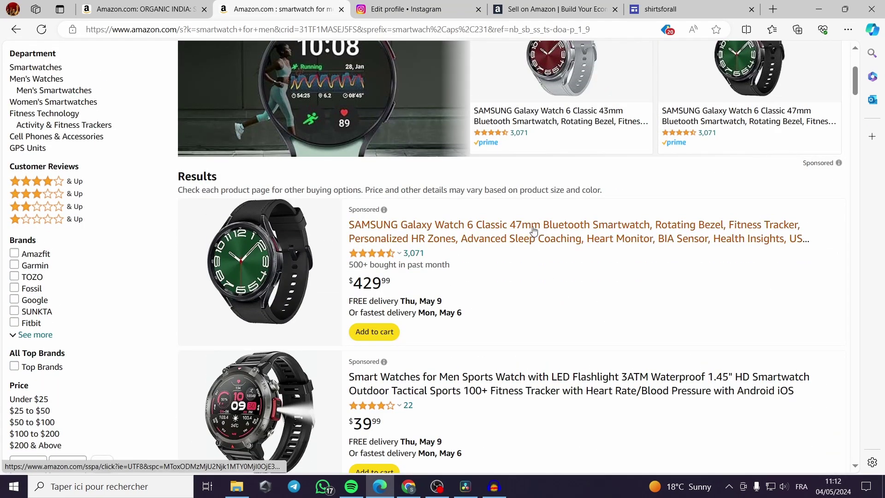
{"action": "scroll", "coordinate": [534, 233], "scroll_direction": "down", "scroll_amount": 3}
{"action": "left_click", "coordinate": [384, 230]}
{"action": "scroll", "coordinate": [488, 249], "scroll_direction": "down", "scroll_amount": 2}
{"action": "scroll", "coordinate": [488, 249], "scroll_direction": "down", "scroll_amount": 3}
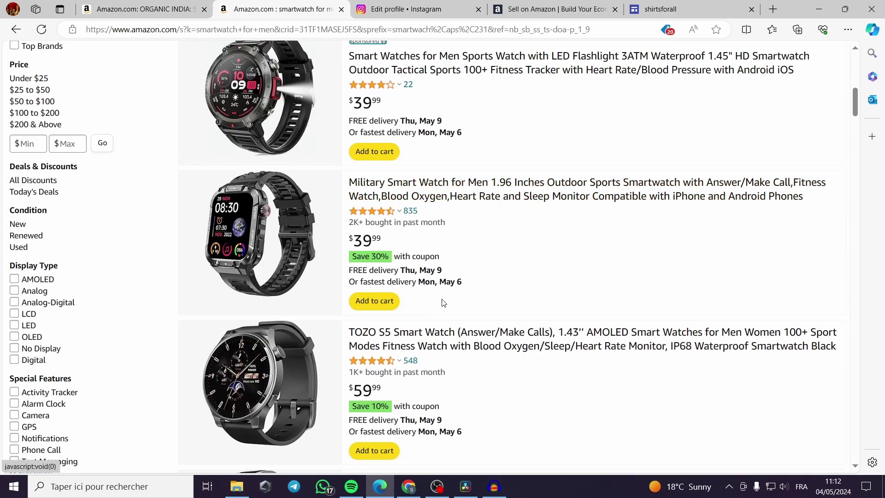
{"action": "scroll", "coordinate": [526, 312], "scroll_direction": "up", "scroll_amount": 7}
{"action": "left_click", "coordinate": [549, 241]}
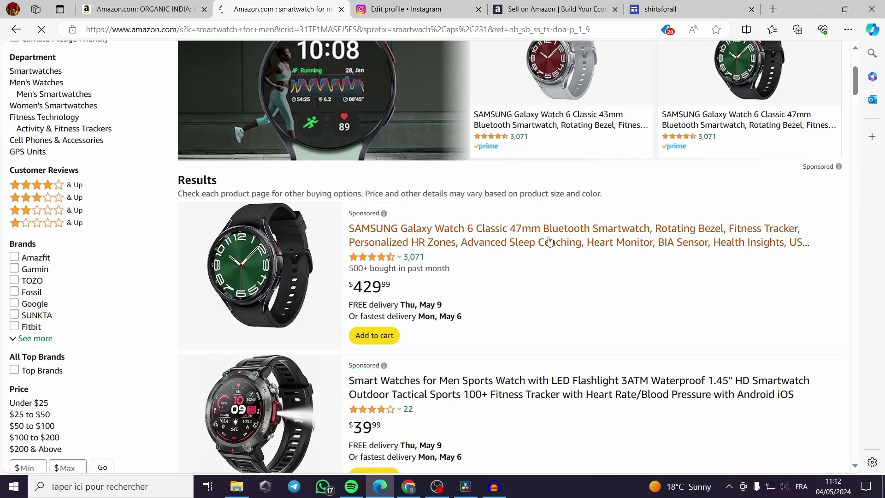
Review the Galaxy Watch 6 Classic product page and select 'SAMSUNG Galaxy Watch 6' in its title.
{"action": "left_click", "coordinate": [549, 242]}
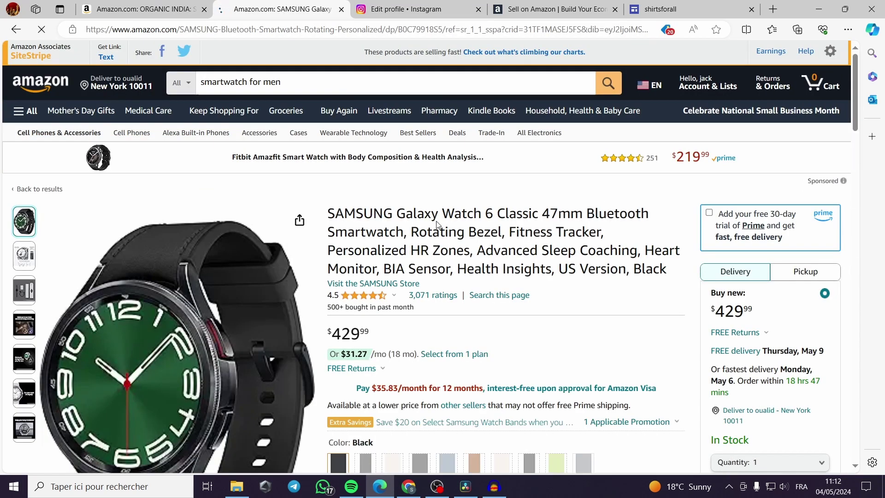
{"action": "scroll", "coordinate": [377, 244], "scroll_direction": "down", "scroll_amount": 1}
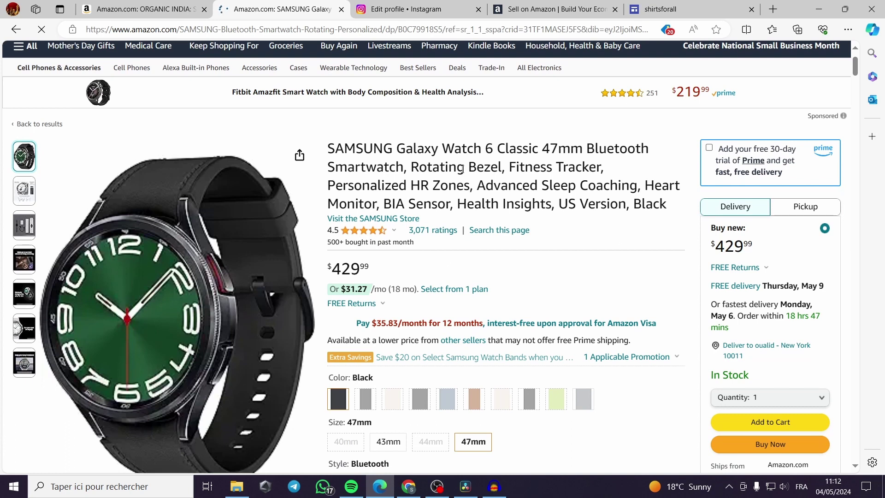
{"action": "scroll", "coordinate": [387, 189], "scroll_direction": "down", "scroll_amount": 6}
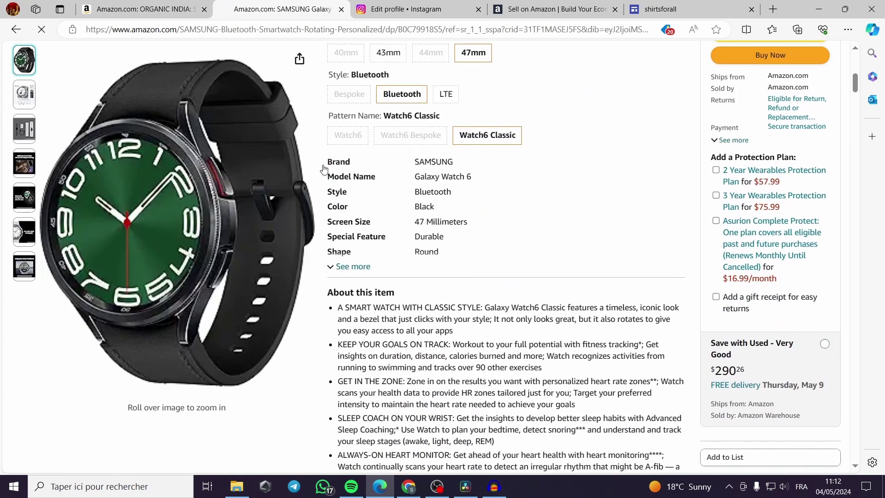
{"action": "scroll", "coordinate": [374, 203], "scroll_direction": "down", "scroll_amount": 2}
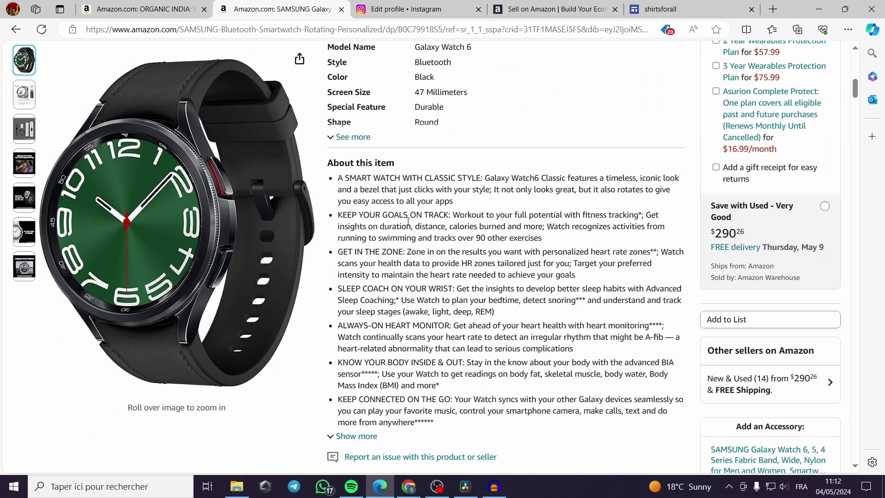
{"action": "scroll", "coordinate": [593, 321], "scroll_direction": "up", "scroll_amount": 10}
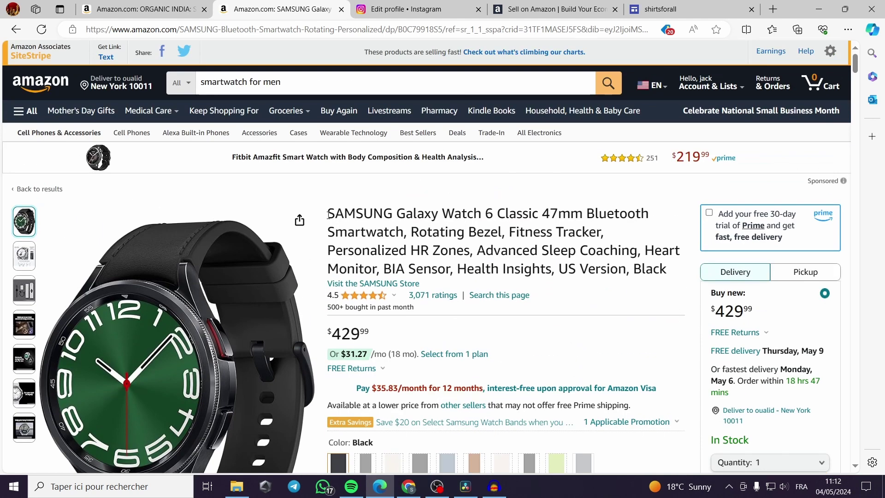
{"action": "left_click_drag", "start_coordinate": [328, 214], "coordinate": [494, 217]}
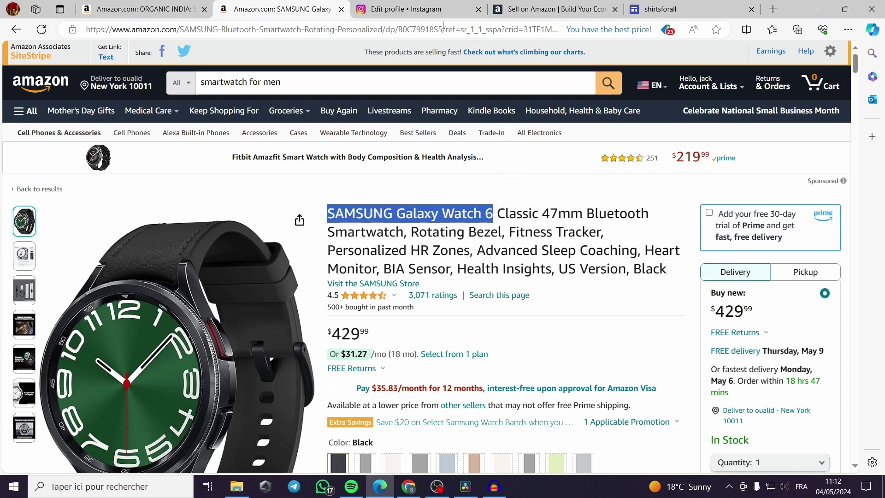
Switch to Instagram and go to the home feed.
{"action": "left_click", "coordinate": [401, 10]}
{"action": "left_click", "coordinate": [65, 119]}
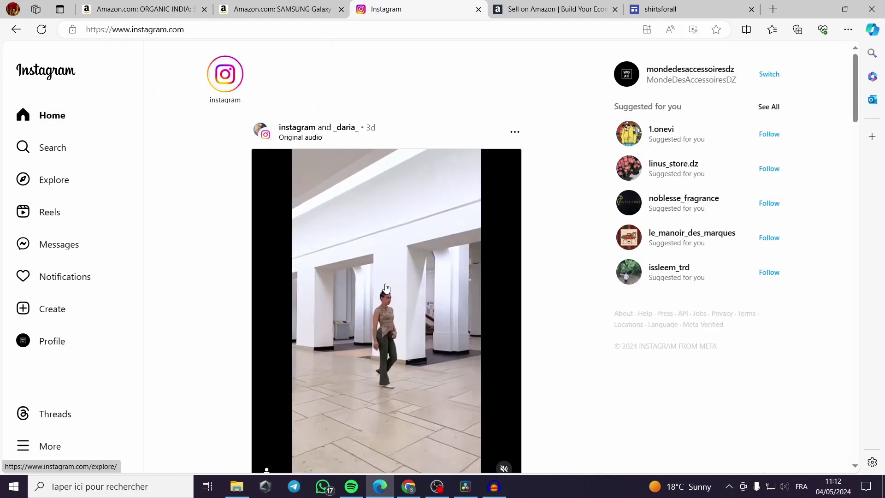
{"action": "scroll", "coordinate": [505, 302], "scroll_direction": "down", "scroll_amount": 8}
{"action": "scroll", "coordinate": [505, 302], "scroll_direction": "up", "scroll_amount": 8}
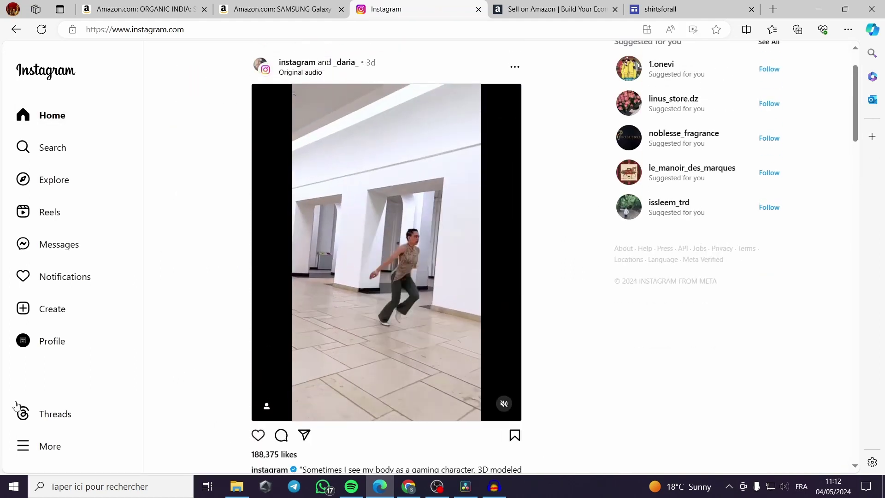
Start a new Instagram post, then save the Galaxy Watch 6 Classic main photo from Amazon as a jpg.
{"action": "left_click", "coordinate": [115, 311]}
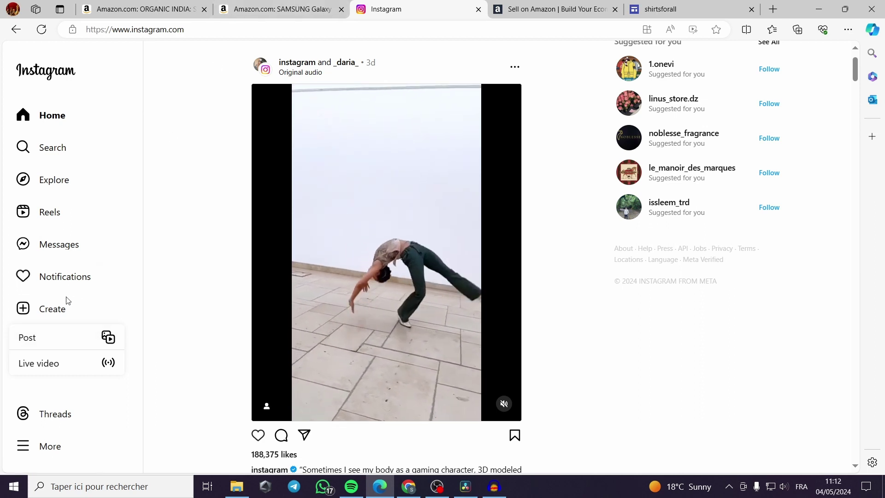
{"action": "left_click", "coordinate": [40, 336]}
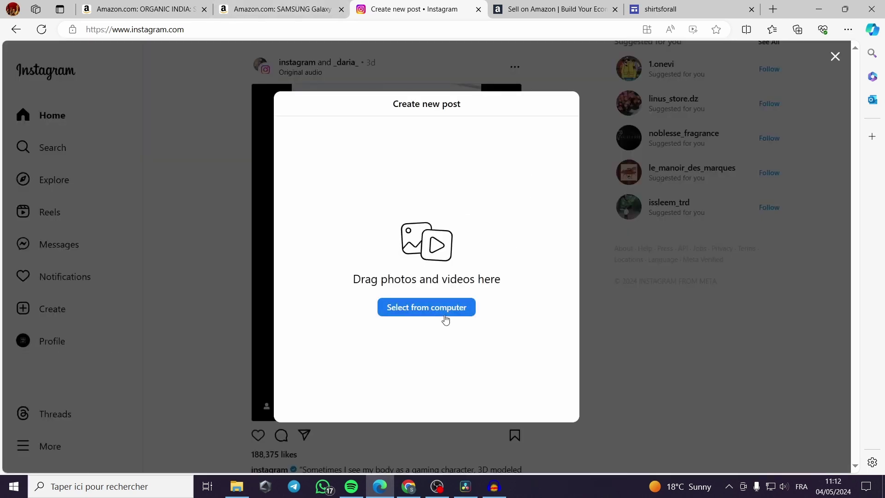
{"action": "left_click", "coordinate": [299, 6]}
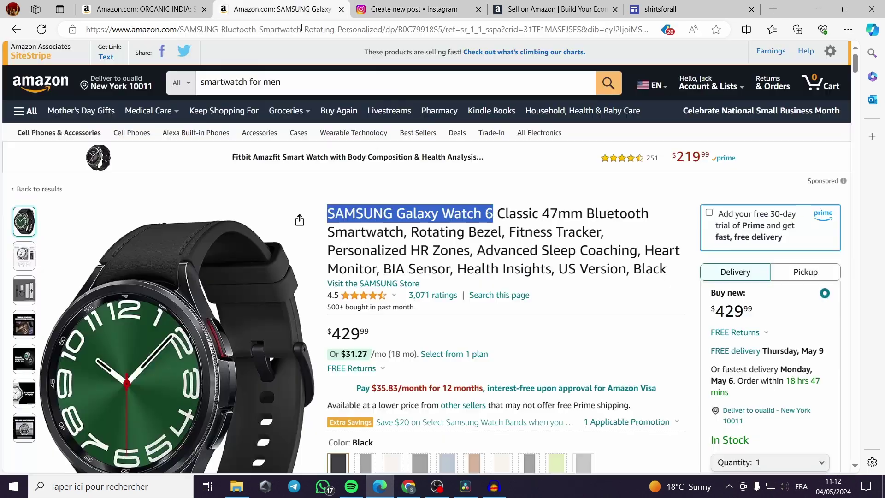
{"action": "left_click", "coordinate": [276, 265]}
{"action": "right_click", "coordinate": [347, 263]}
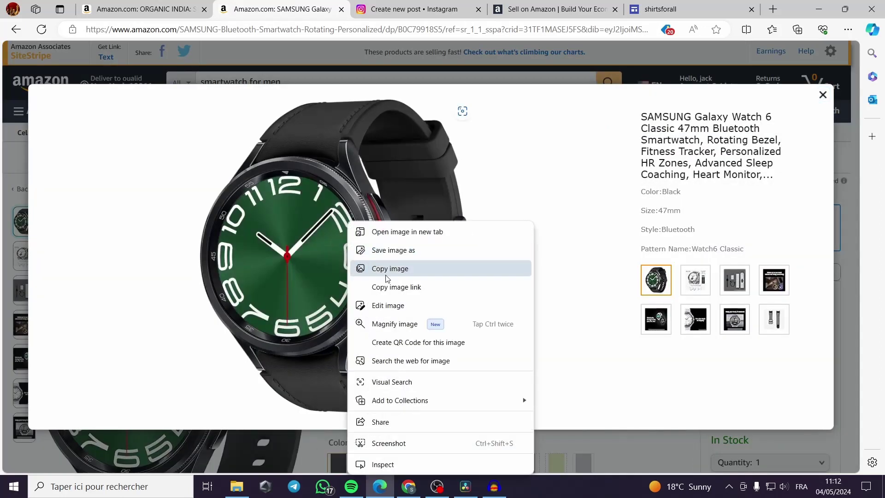
{"action": "left_click", "coordinate": [418, 255]}
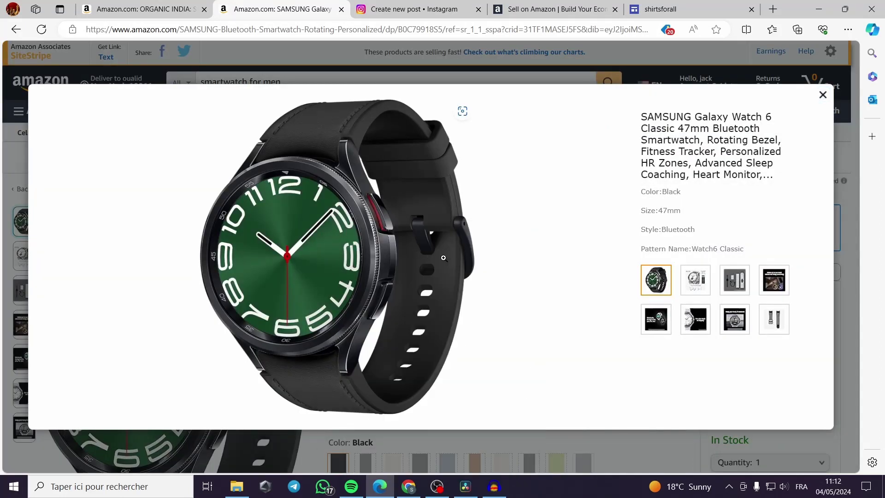
{"action": "left_click", "coordinate": [344, 259]}
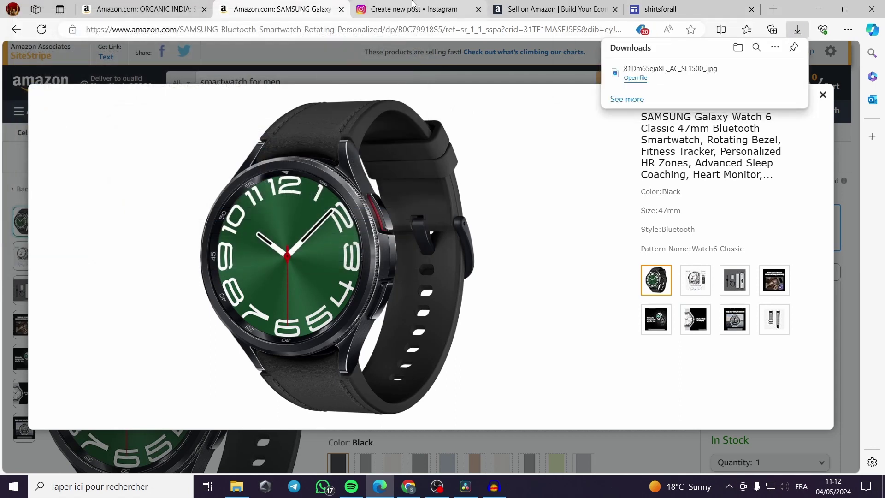
{"action": "left_click", "coordinate": [417, 8]}
Upload the saved watch image from the computer and advance to the caption screen.
{"action": "left_click", "coordinate": [443, 308]}
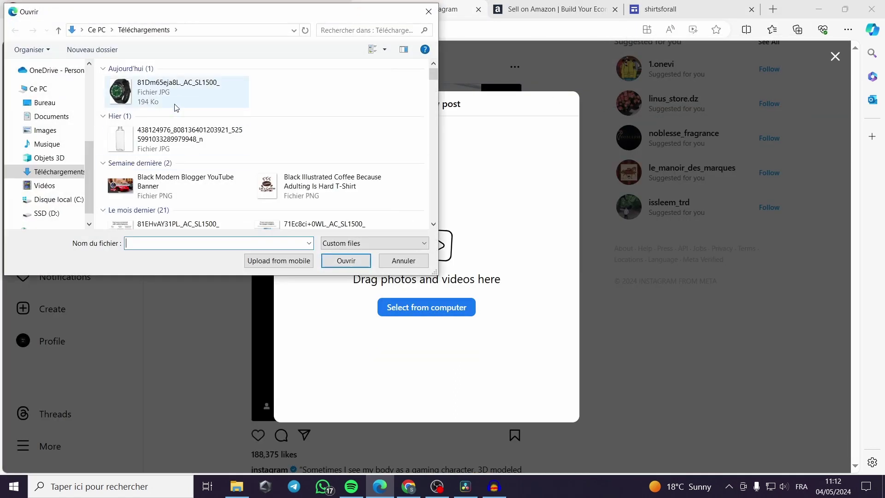
{"action": "double_click", "coordinate": [176, 101]}
{"action": "left_click", "coordinate": [562, 103]}
{"action": "left_click", "coordinate": [657, 103]}
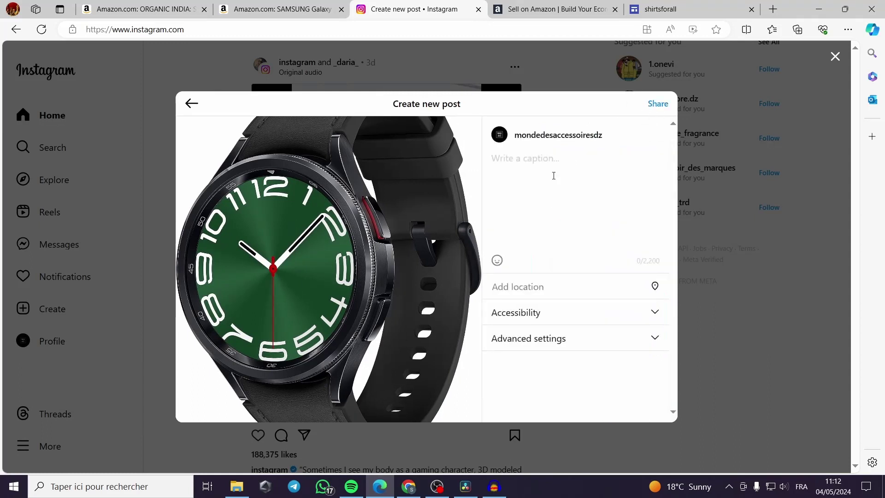
Copy the name 'SAMSUNG Galaxy Watch 6' from the Amazon title into the caption.
{"action": "left_click", "coordinate": [288, 15]}
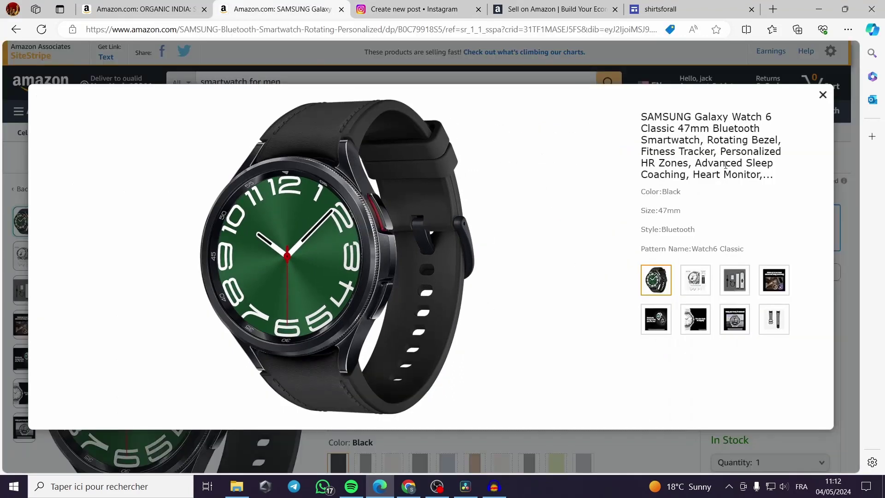
{"action": "left_click_drag", "start_coordinate": [641, 116], "coordinate": [769, 116]}
{"action": "right_click", "coordinate": [754, 116]}
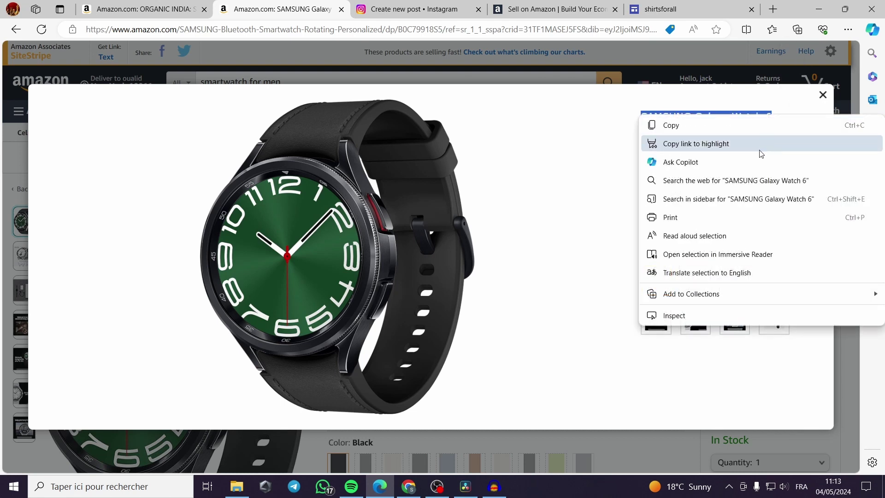
{"action": "left_click", "coordinate": [752, 125]}
{"action": "left_click", "coordinate": [415, 9]}
{"action": "left_click", "coordinate": [555, 166]}
{"action": "key", "text": "ctrl+v"}
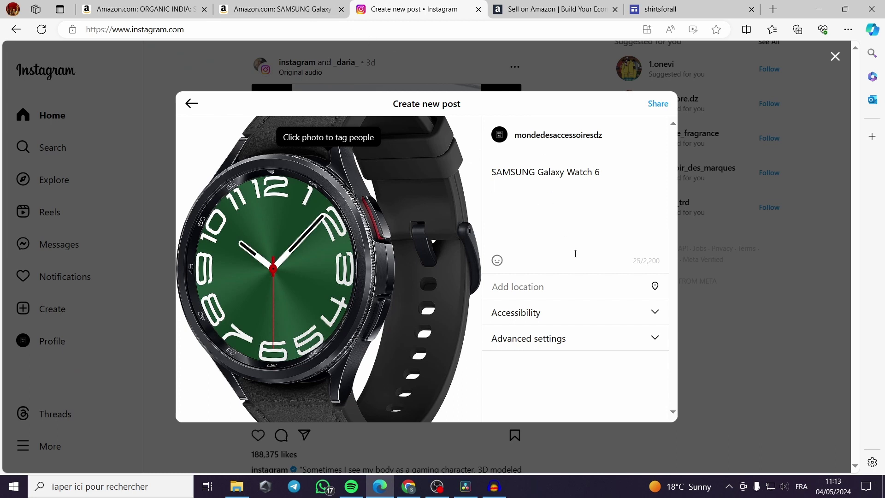
Paste Amazon's first About this item bullet after the name in the caption.
{"action": "left_click", "coordinate": [277, 9]}
{"action": "left_click", "coordinate": [540, 451]}
{"action": "scroll", "coordinate": [341, 236], "scroll_direction": "down", "scroll_amount": 15}
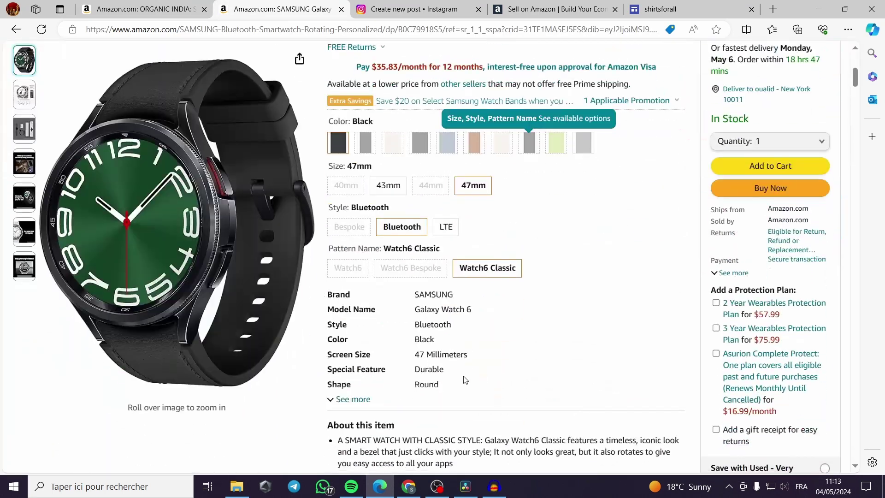
{"action": "left_click_drag", "start_coordinate": [342, 118], "coordinate": [491, 139]}
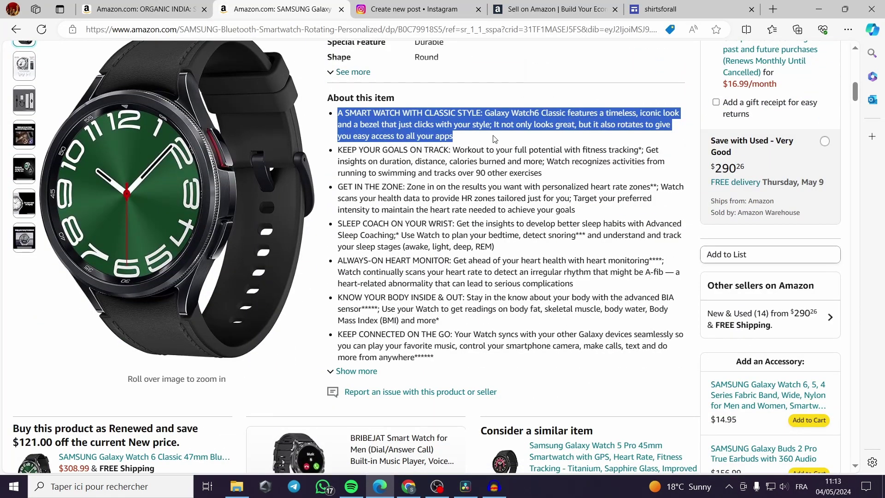
{"action": "key", "text": "ctrl+c"}
{"action": "left_click", "coordinate": [415, 9]}
{"action": "key", "text": "ctrl+v"}
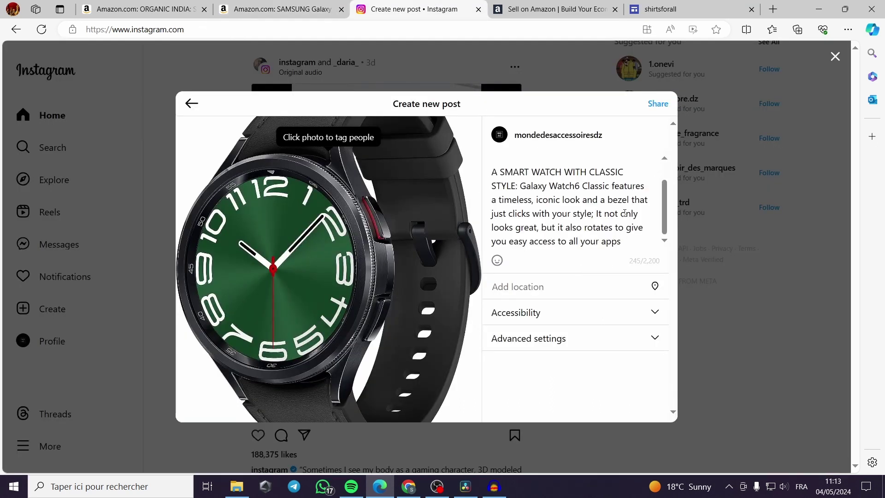
{"action": "scroll", "coordinate": [624, 212], "scroll_direction": "up", "scroll_amount": 2}
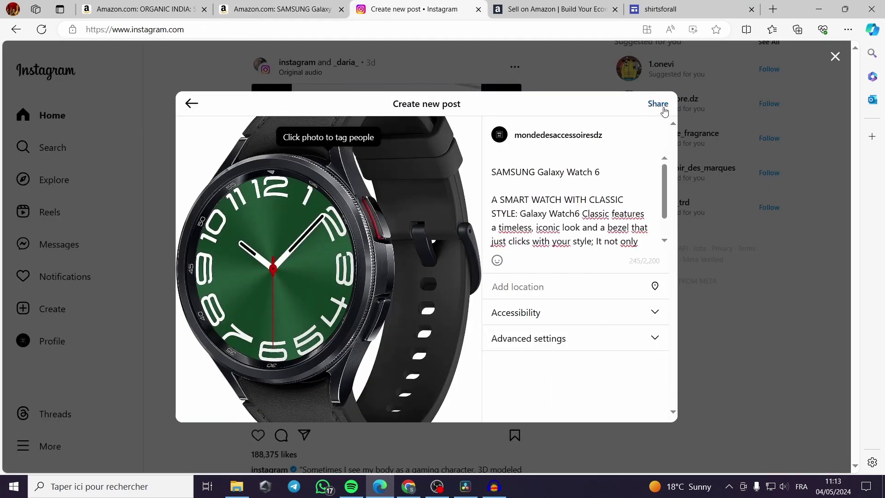
Share the Galaxy Watch 6 post, then open it from the profile grid to check its caption.
{"action": "left_click", "coordinate": [658, 104]}
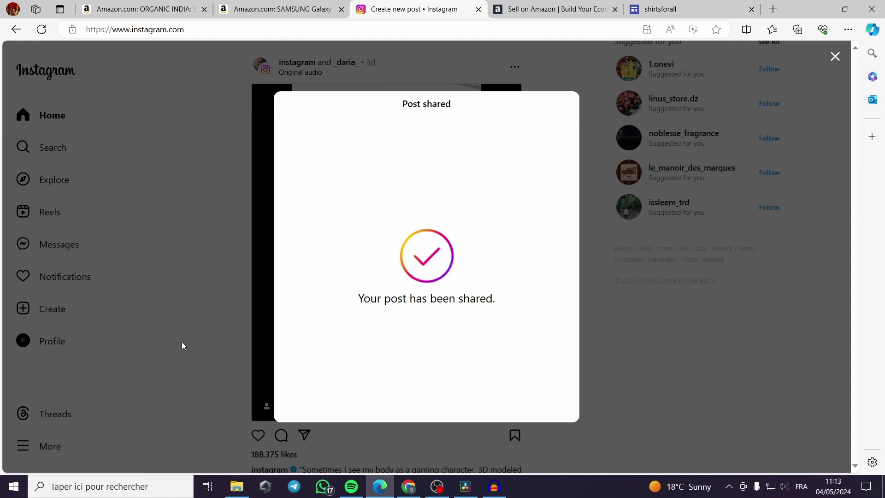
{"action": "left_click", "coordinate": [61, 361]}
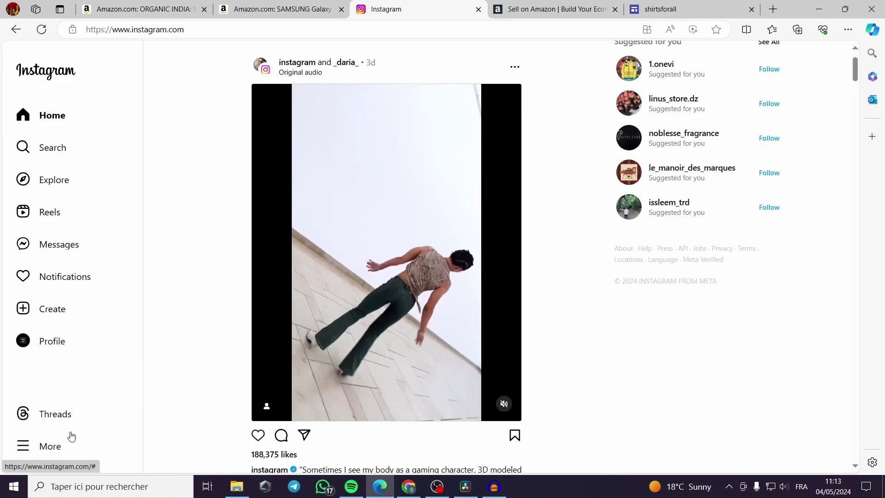
{"action": "left_click", "coordinate": [60, 341]}
{"action": "scroll", "coordinate": [322, 323], "scroll_direction": "down", "scroll_amount": 2}
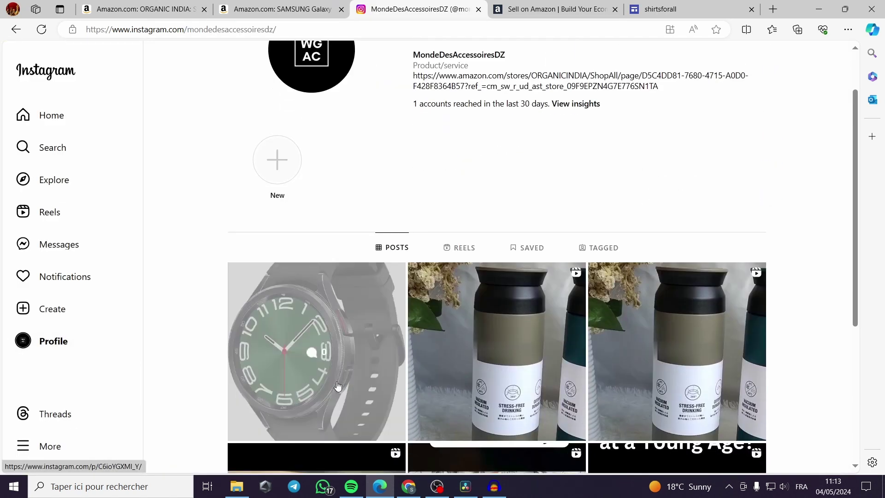
{"action": "left_click", "coordinate": [392, 352]}
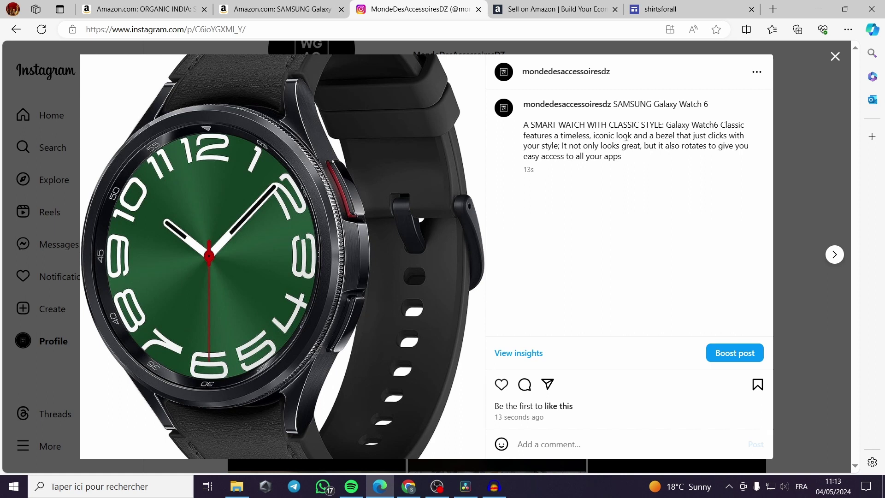
{"action": "left_click", "coordinate": [775, 96]}
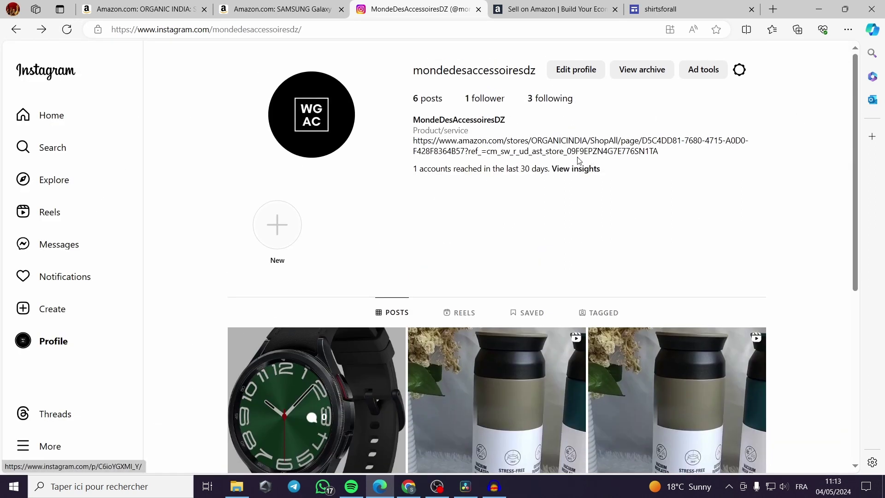
{"action": "left_click", "coordinate": [276, 9]}
{"action": "scroll", "coordinate": [432, 275], "scroll_direction": "up", "scroll_amount": 12}
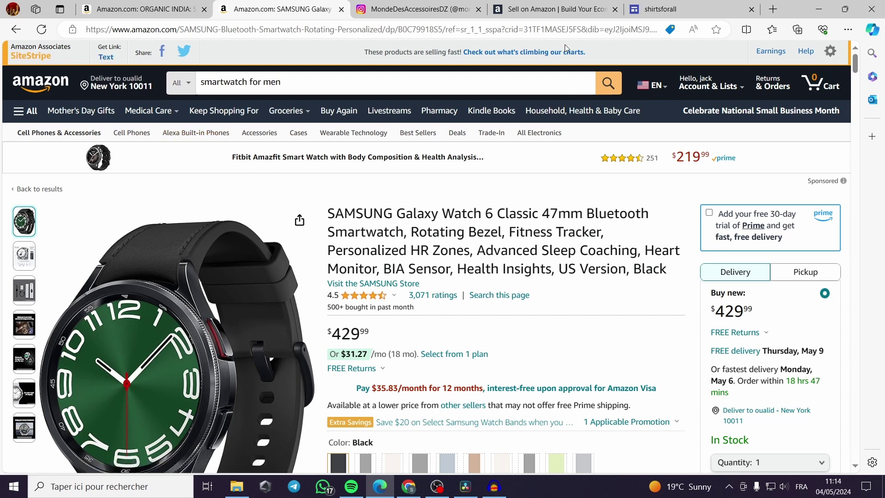
{"action": "left_click", "coordinate": [110, 58]}
{"action": "left_click", "coordinate": [143, 165]}
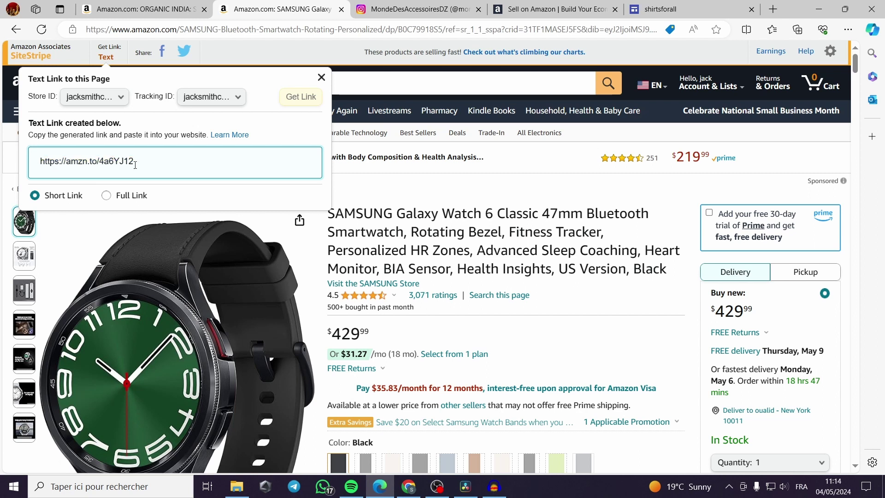
{"action": "triple_click", "coordinate": [119, 162]}
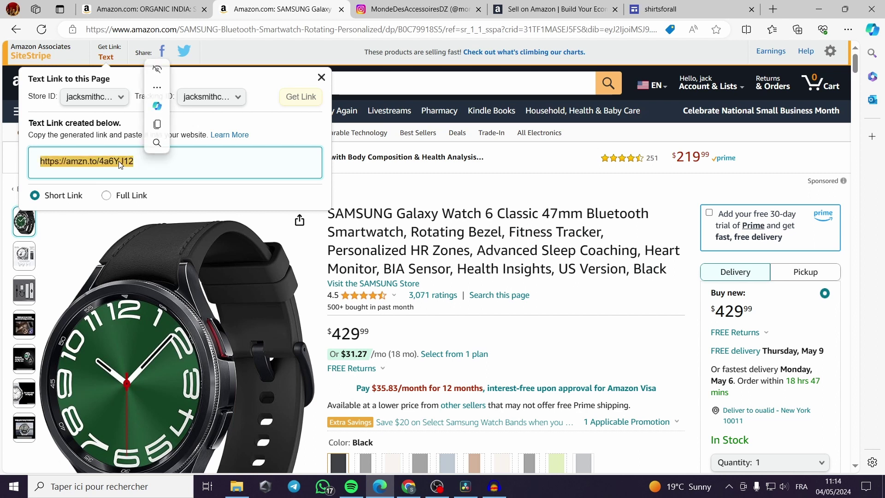
{"action": "right_click", "coordinate": [119, 162]}
{"action": "left_click", "coordinate": [138, 171]}
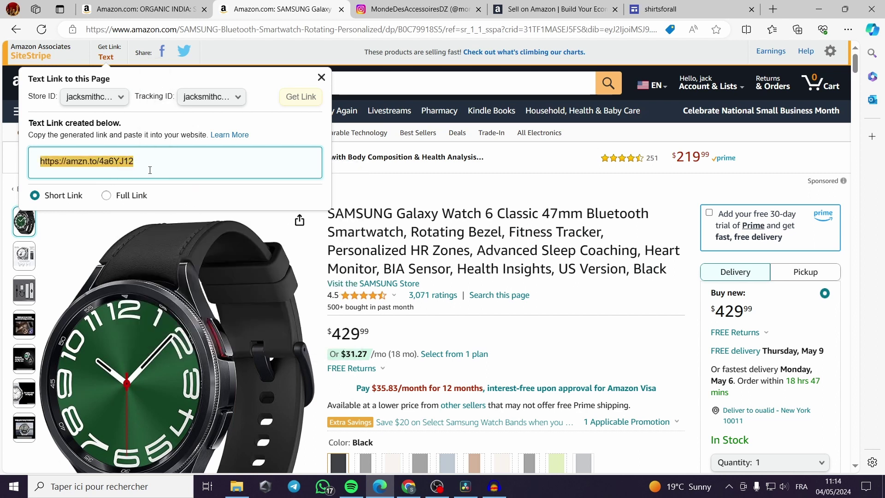
{"action": "key", "text": "ctrl+Tab"}
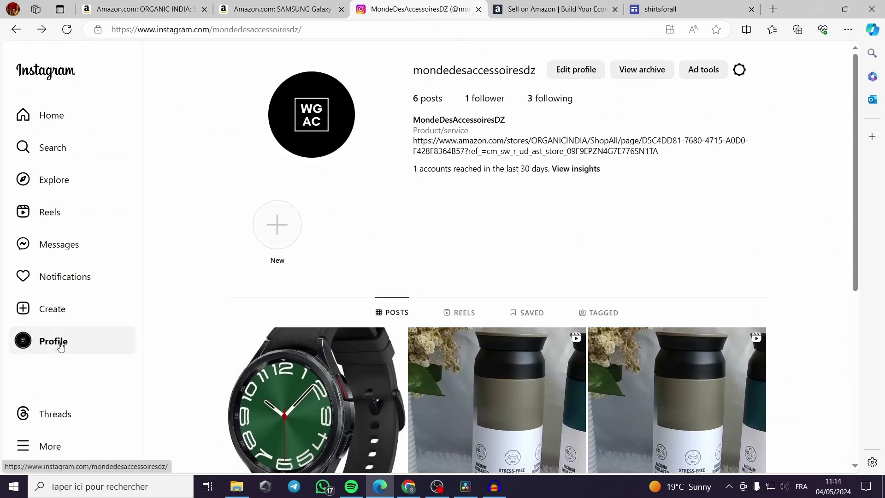
{"action": "left_click", "coordinate": [572, 70]}
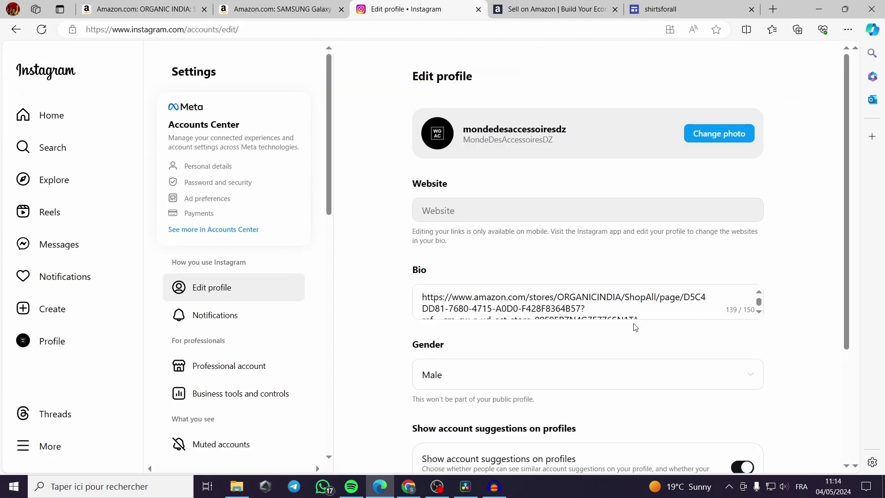
{"action": "left_click", "coordinate": [652, 306]}
{"action": "left_click_drag", "start_coordinate": [652, 306], "coordinate": [414, 288]}
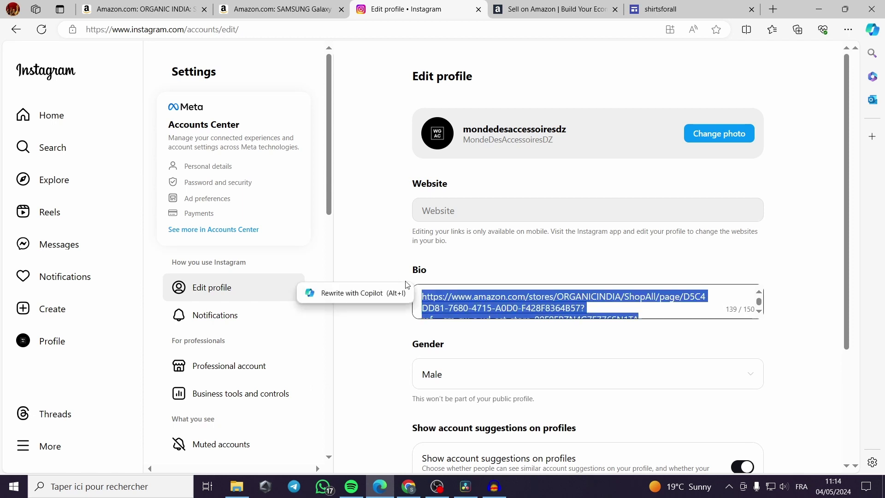
{"action": "key", "text": "BackSpace"}
{"action": "key", "text": "ctrl+v"}
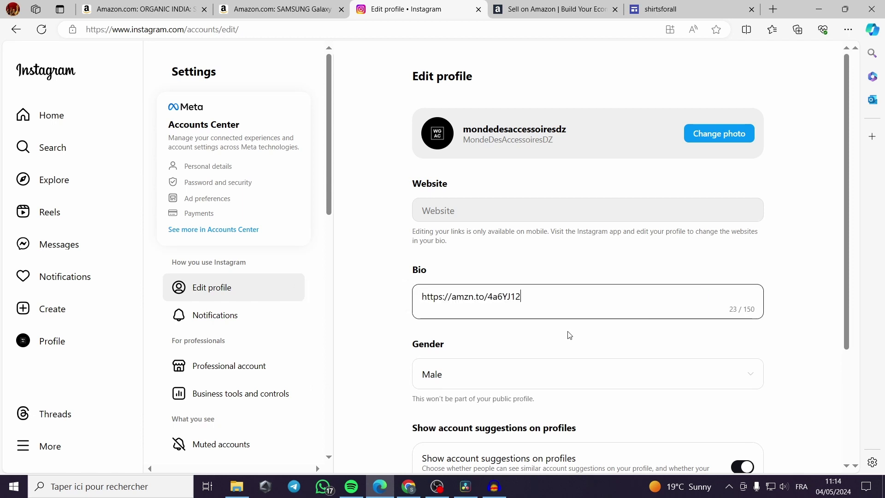
{"action": "left_click", "coordinate": [573, 341]}
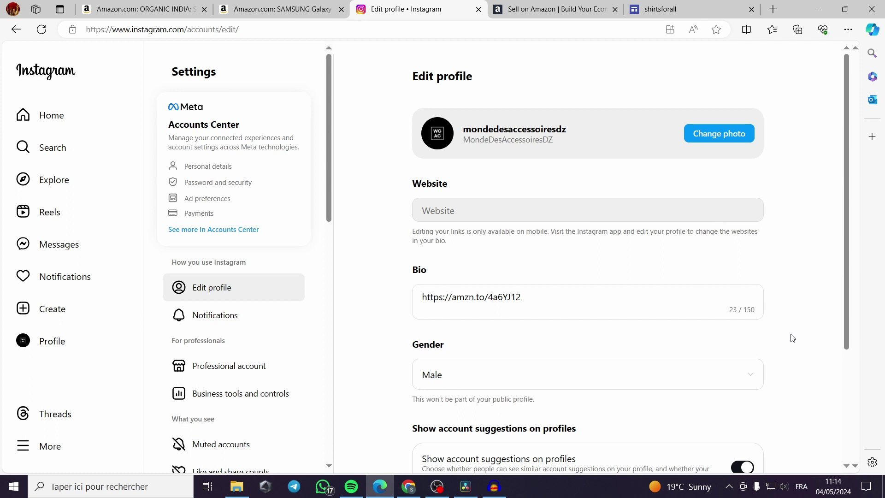
{"action": "scroll", "coordinate": [793, 337], "scroll_direction": "down", "scroll_amount": 3}
{"action": "scroll", "coordinate": [793, 337], "scroll_direction": "up", "scroll_amount": 3}
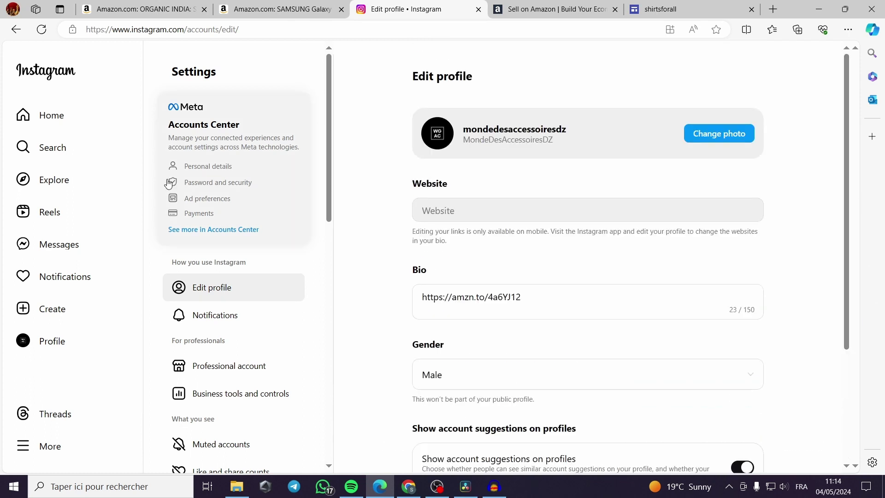
{"action": "left_click", "coordinate": [69, 123]}
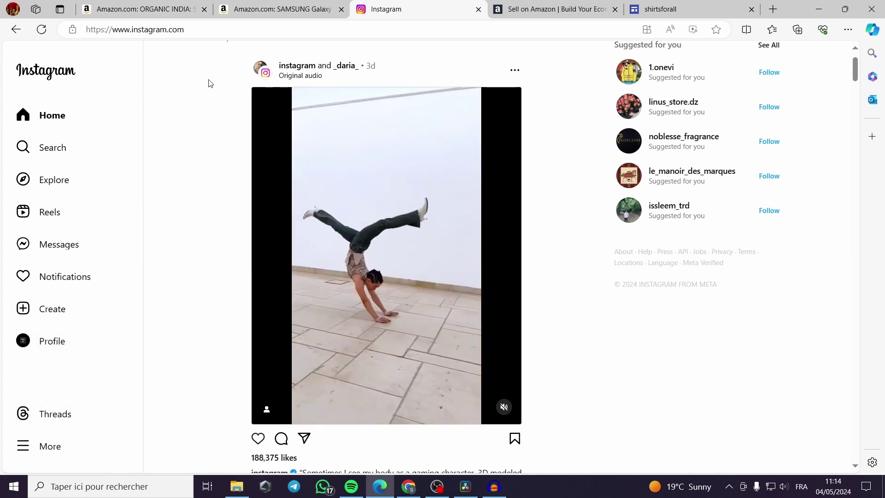
{"action": "left_click", "coordinate": [291, 6]}
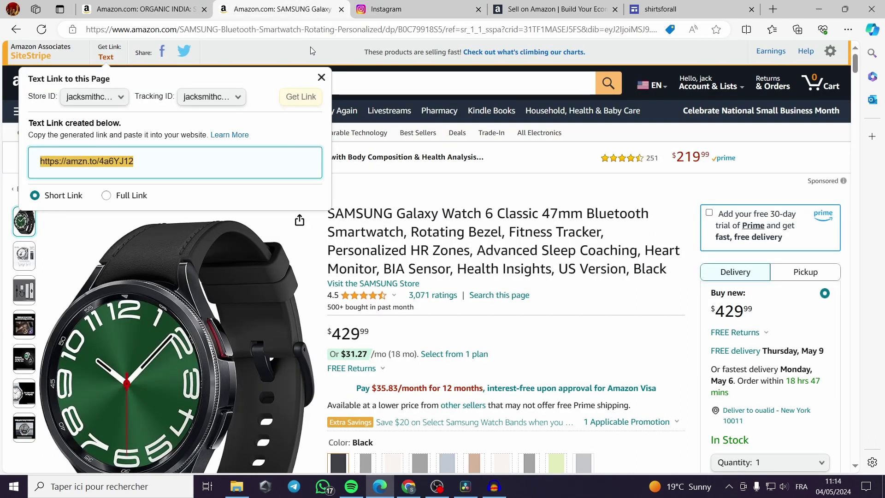